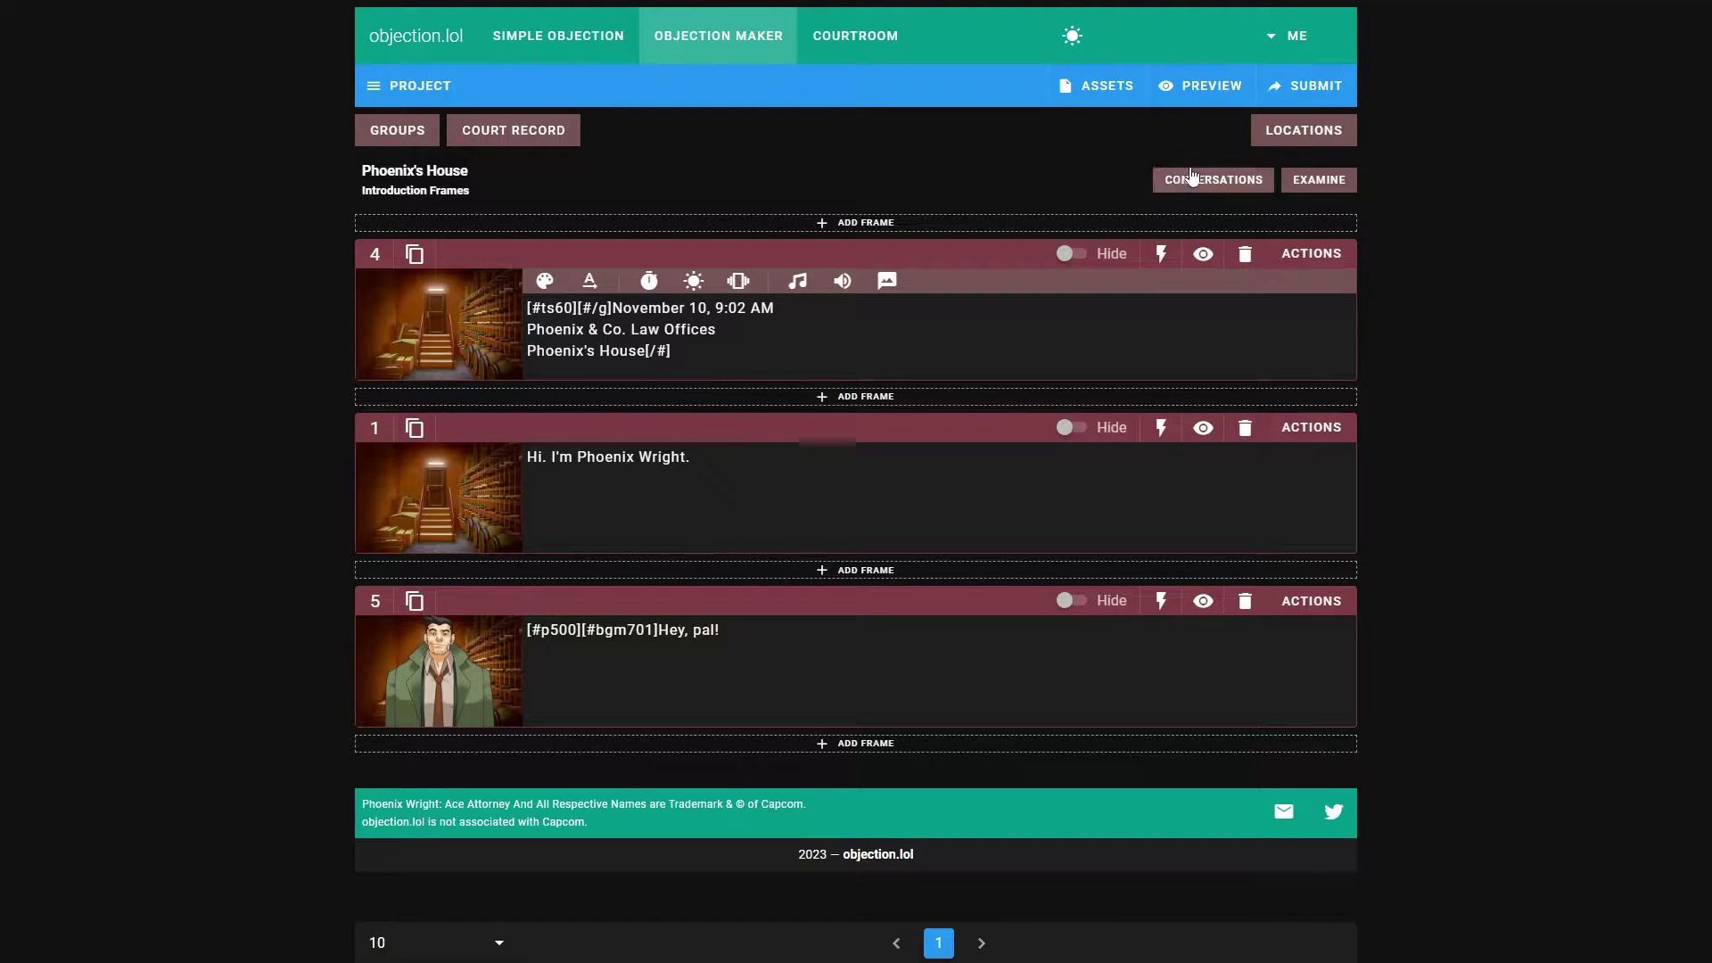
Switch to the Location Completed Conversation and show its single 'Bye' frame 8
{"action": "left_click", "coordinate": [1195, 180]}
{"action": "left_click", "coordinate": [1261, 277]}
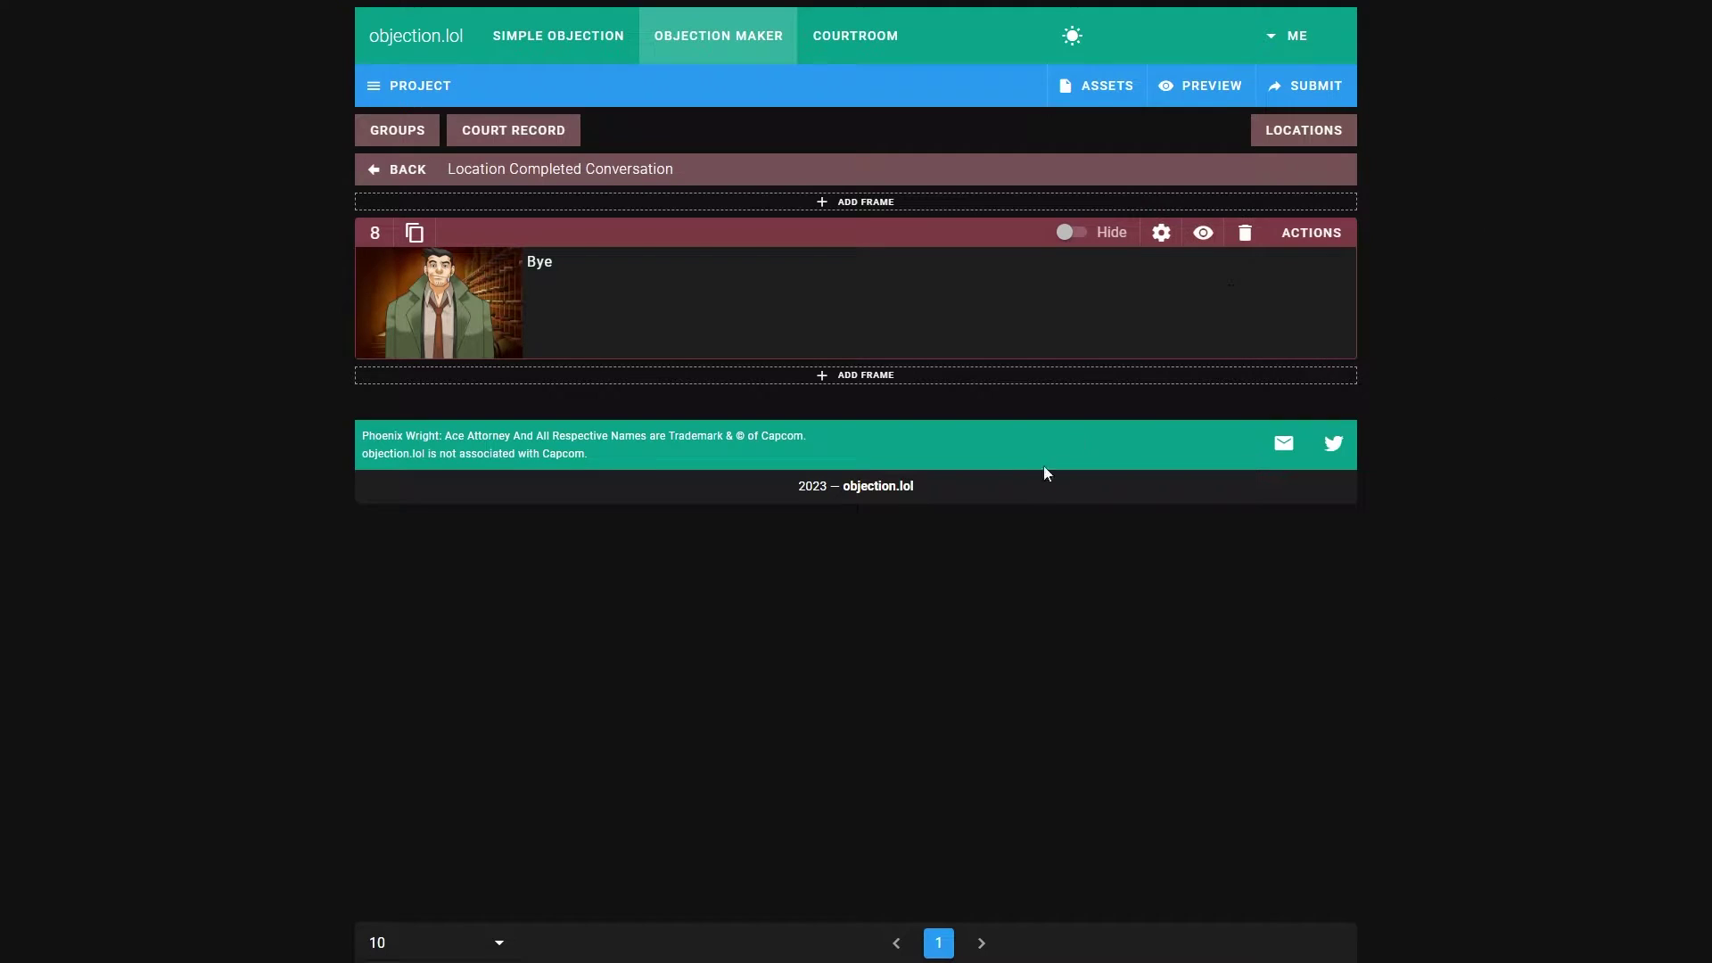
Preview Gumshoe's Bye frame, then add an empty frame 9 above it
{"action": "left_click", "coordinate": [1193, 235]}
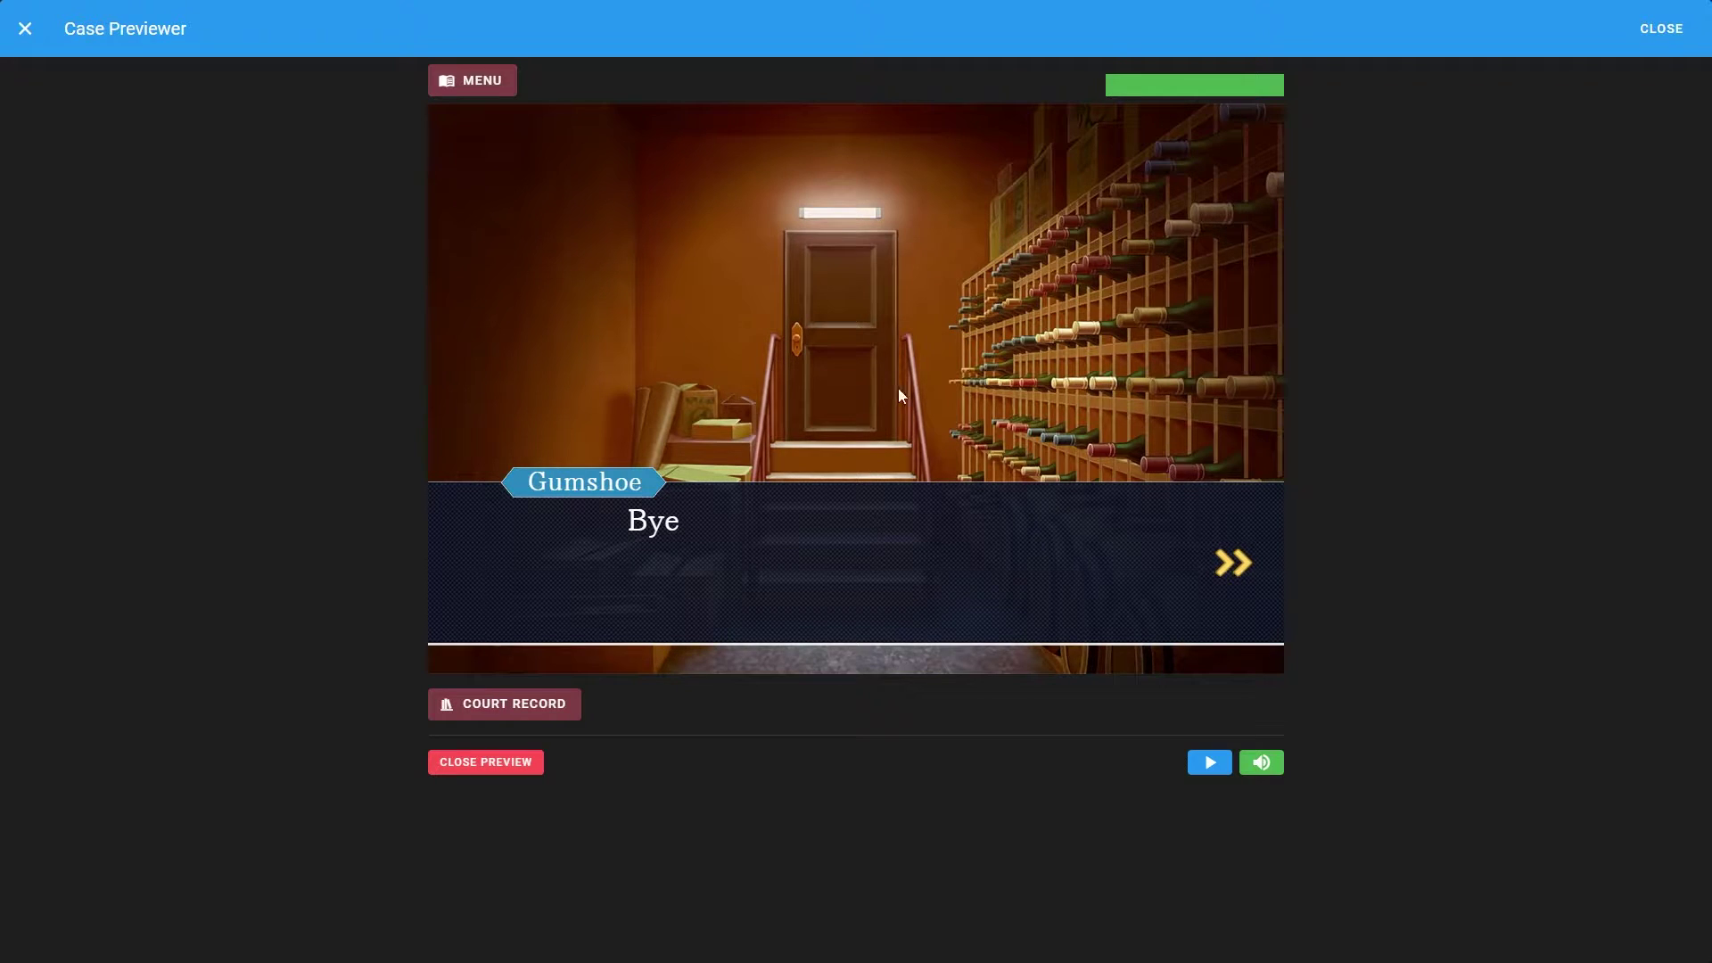
{"action": "left_click", "coordinate": [1677, 35]}
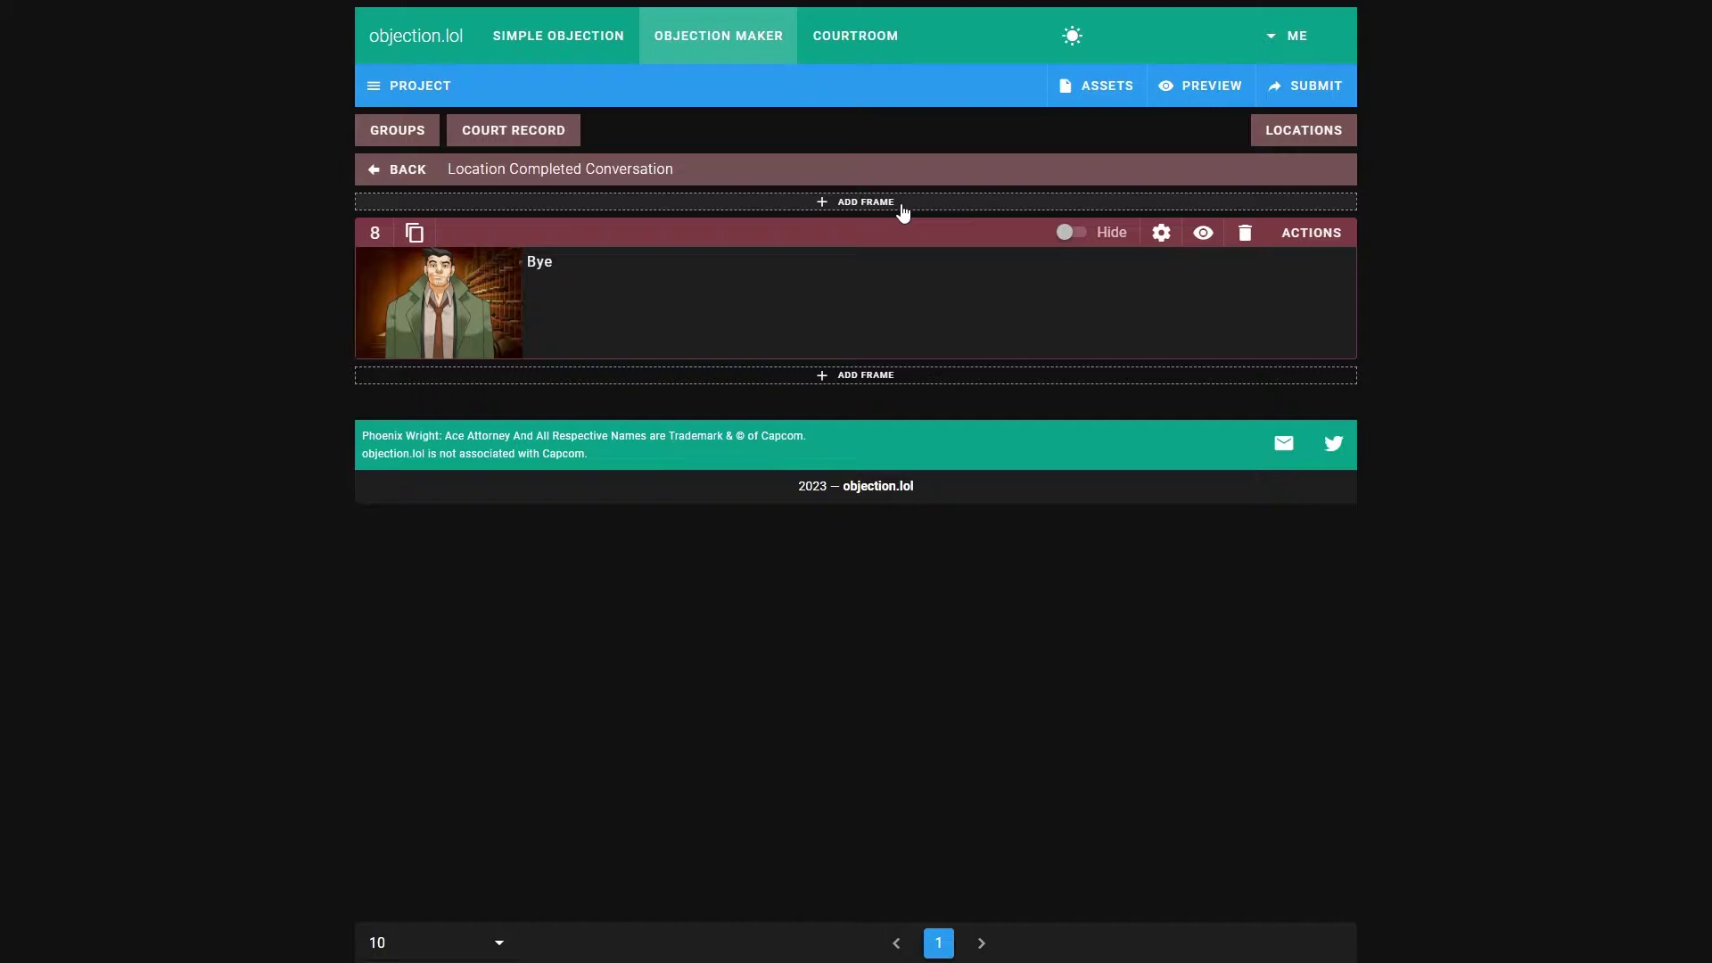
{"action": "left_click", "coordinate": [903, 207]}
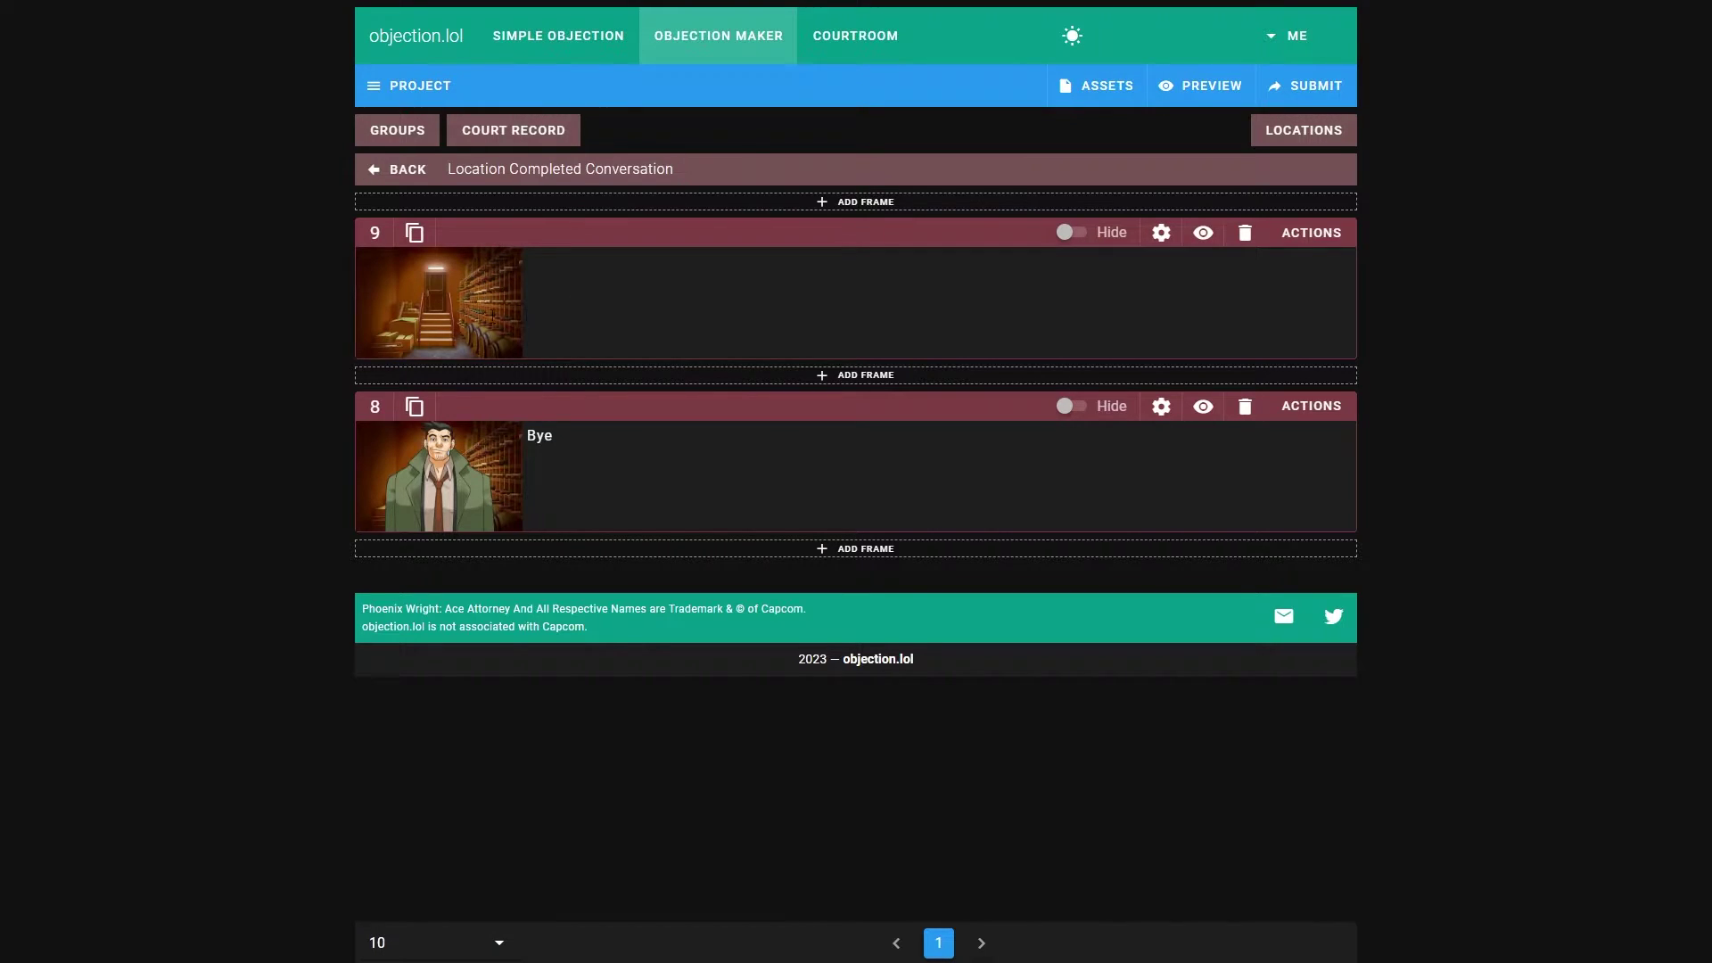
Give frame 9 the line 'Bye, pal!' spoken by Dick Gumshoe in his Confident pose
{"action": "left_click", "coordinate": [620, 312]}
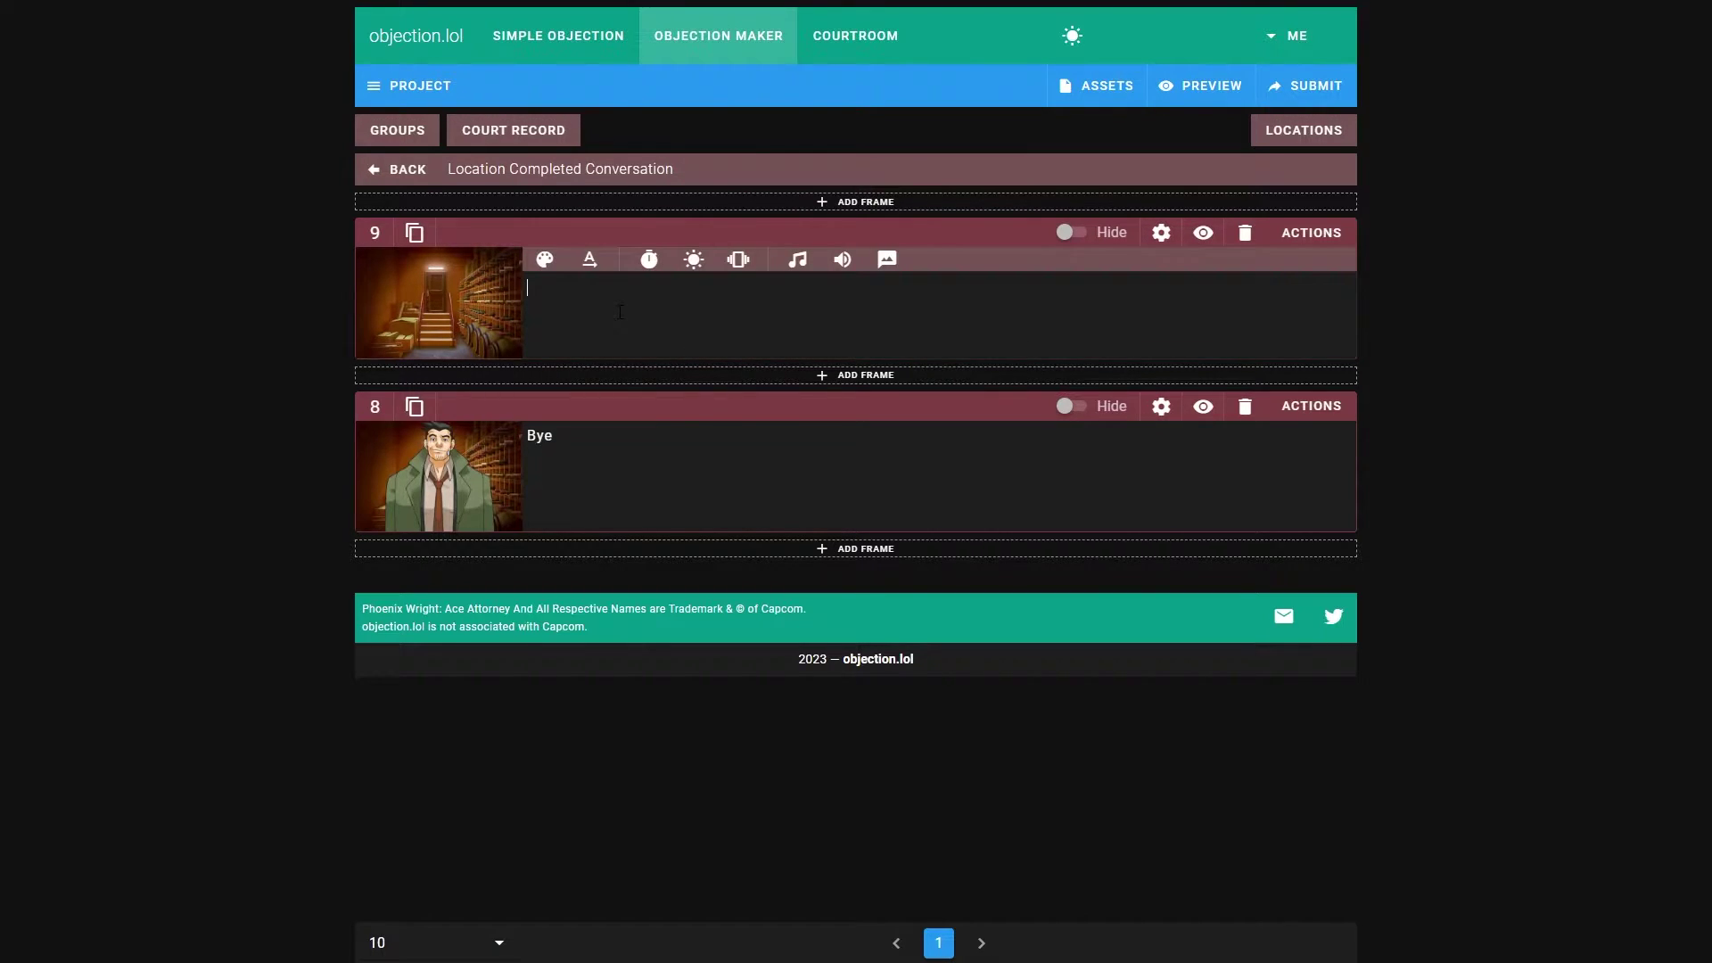
{"action": "type", "text": "Bye, pal!"}
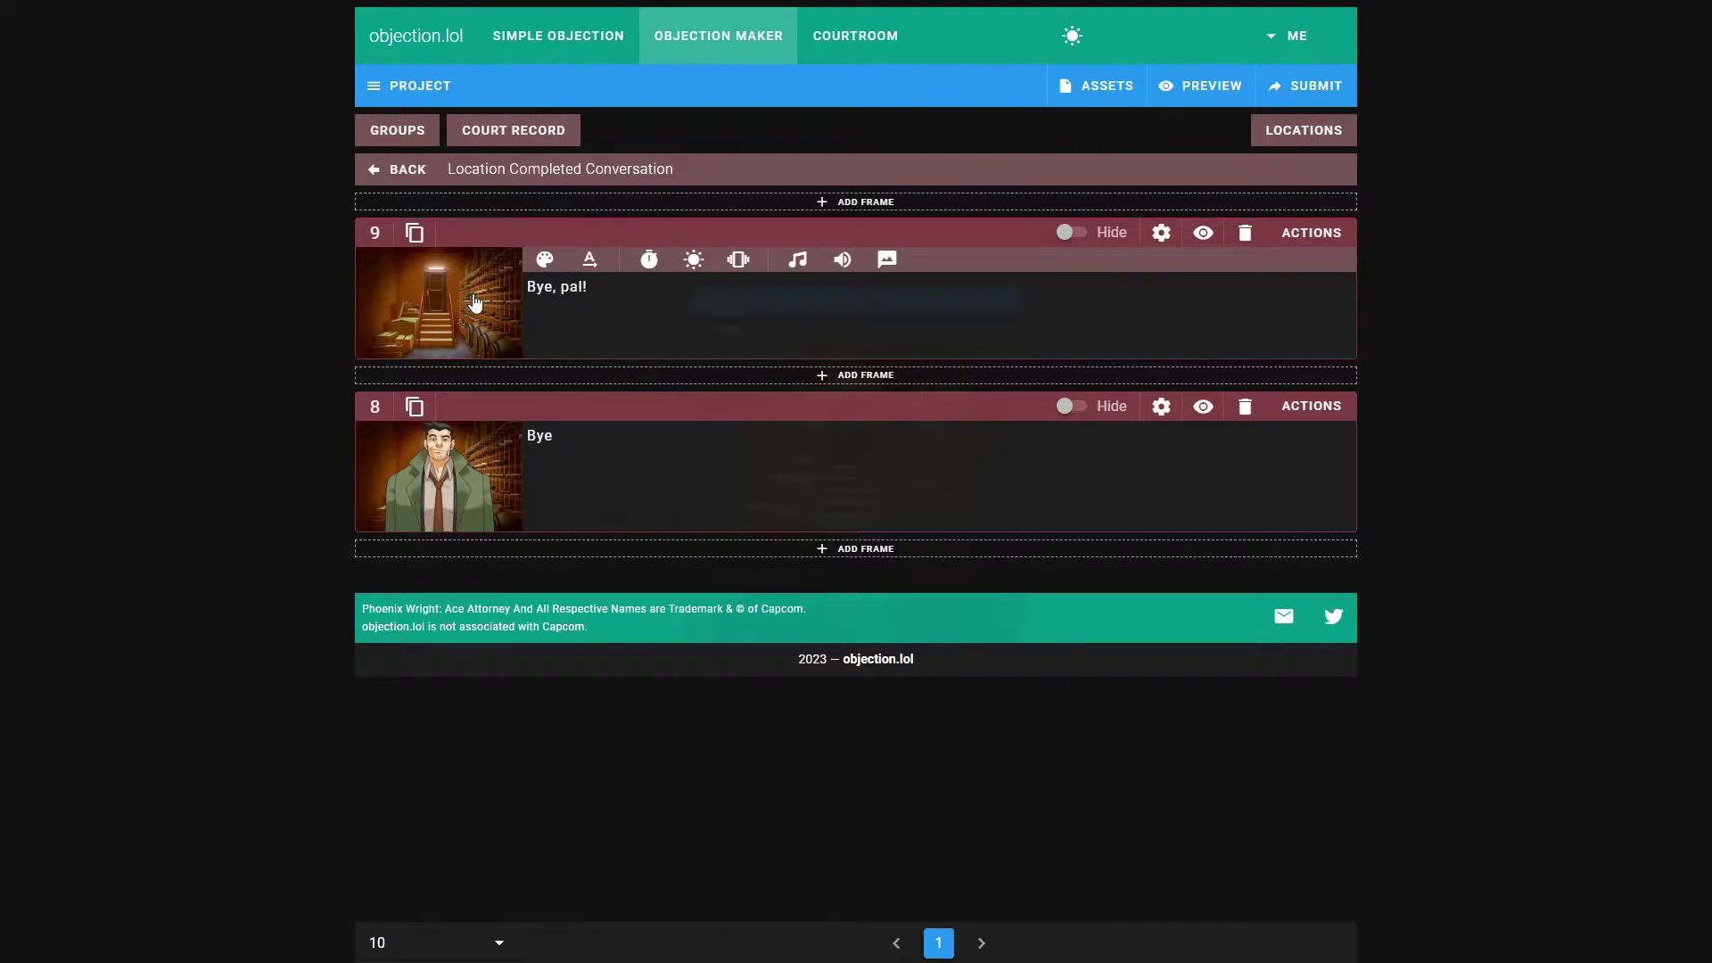
{"action": "left_click", "coordinate": [470, 305]}
{"action": "left_click", "coordinate": [769, 642]}
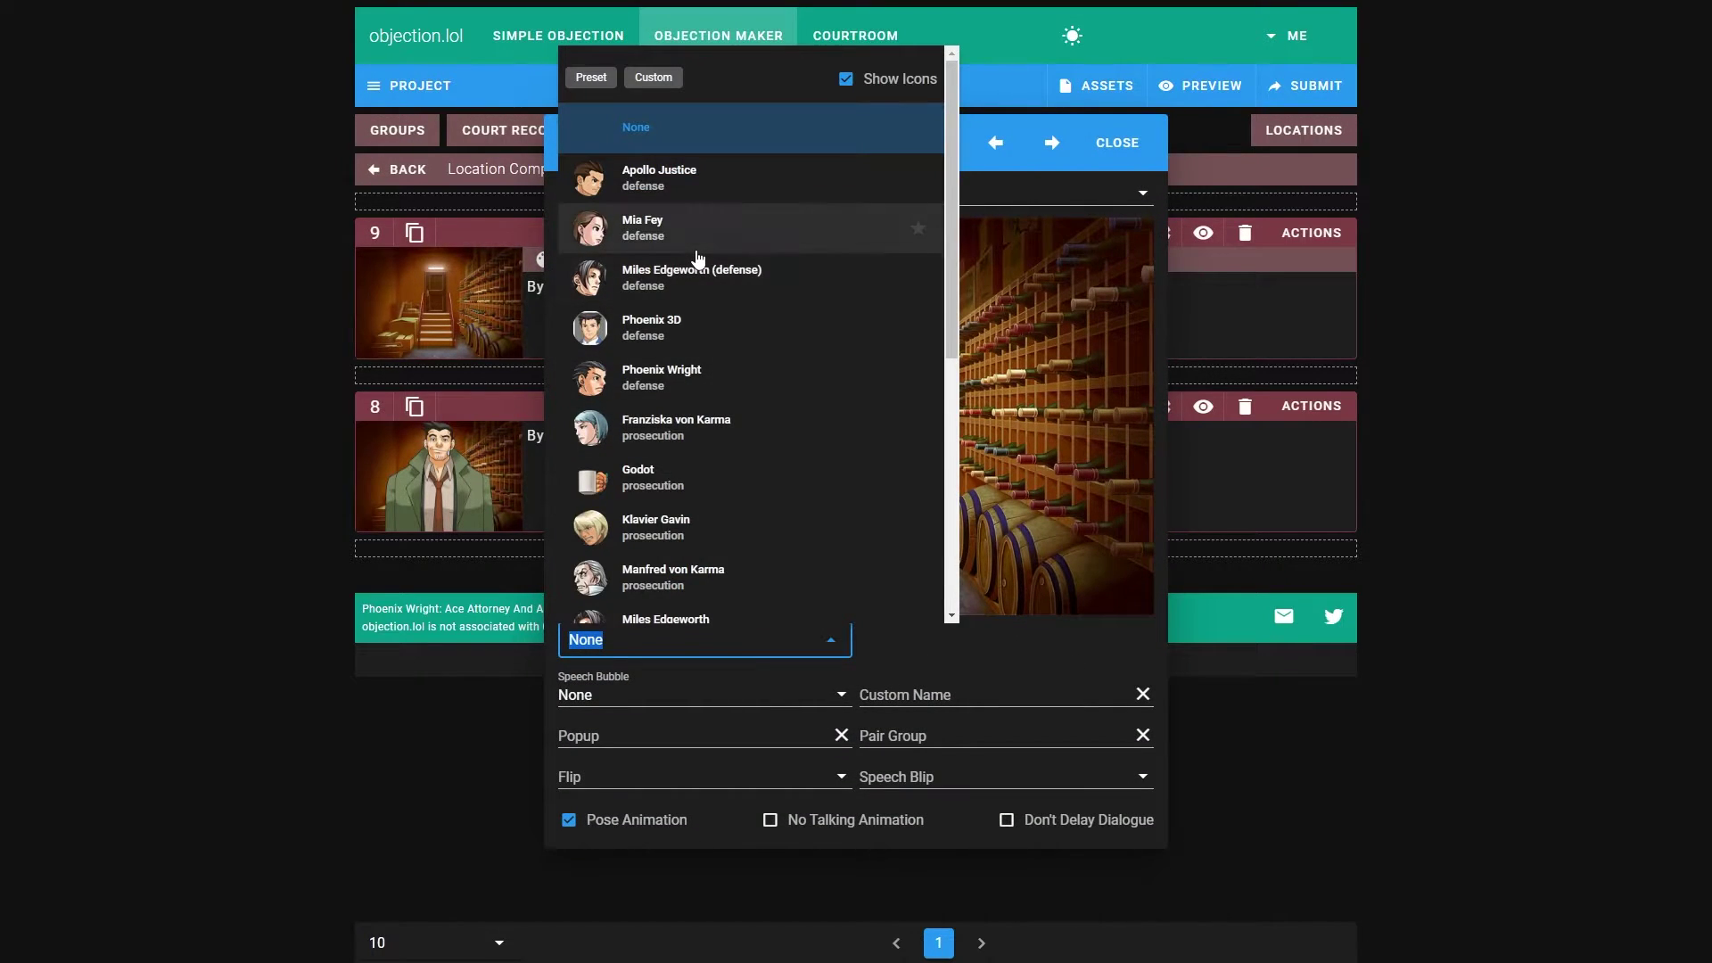
{"action": "type", "text": "gums"}
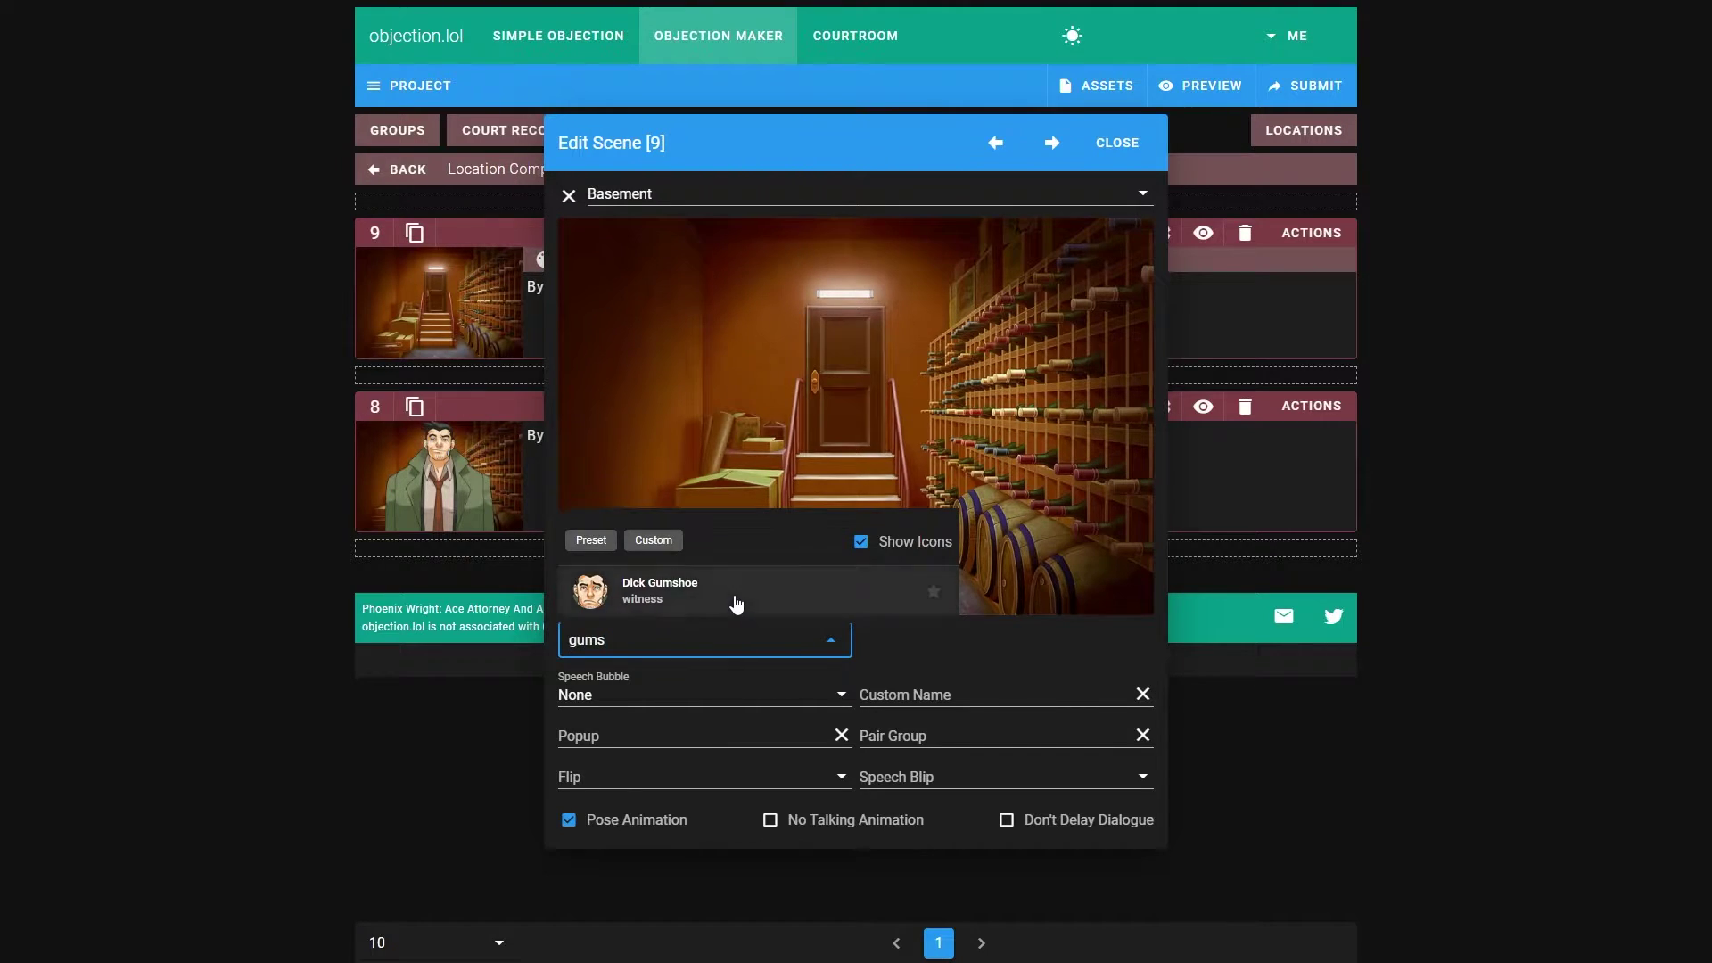
{"action": "left_click", "coordinate": [768, 600]}
{"action": "left_click", "coordinate": [903, 635]}
{"action": "left_click", "coordinate": [972, 685]}
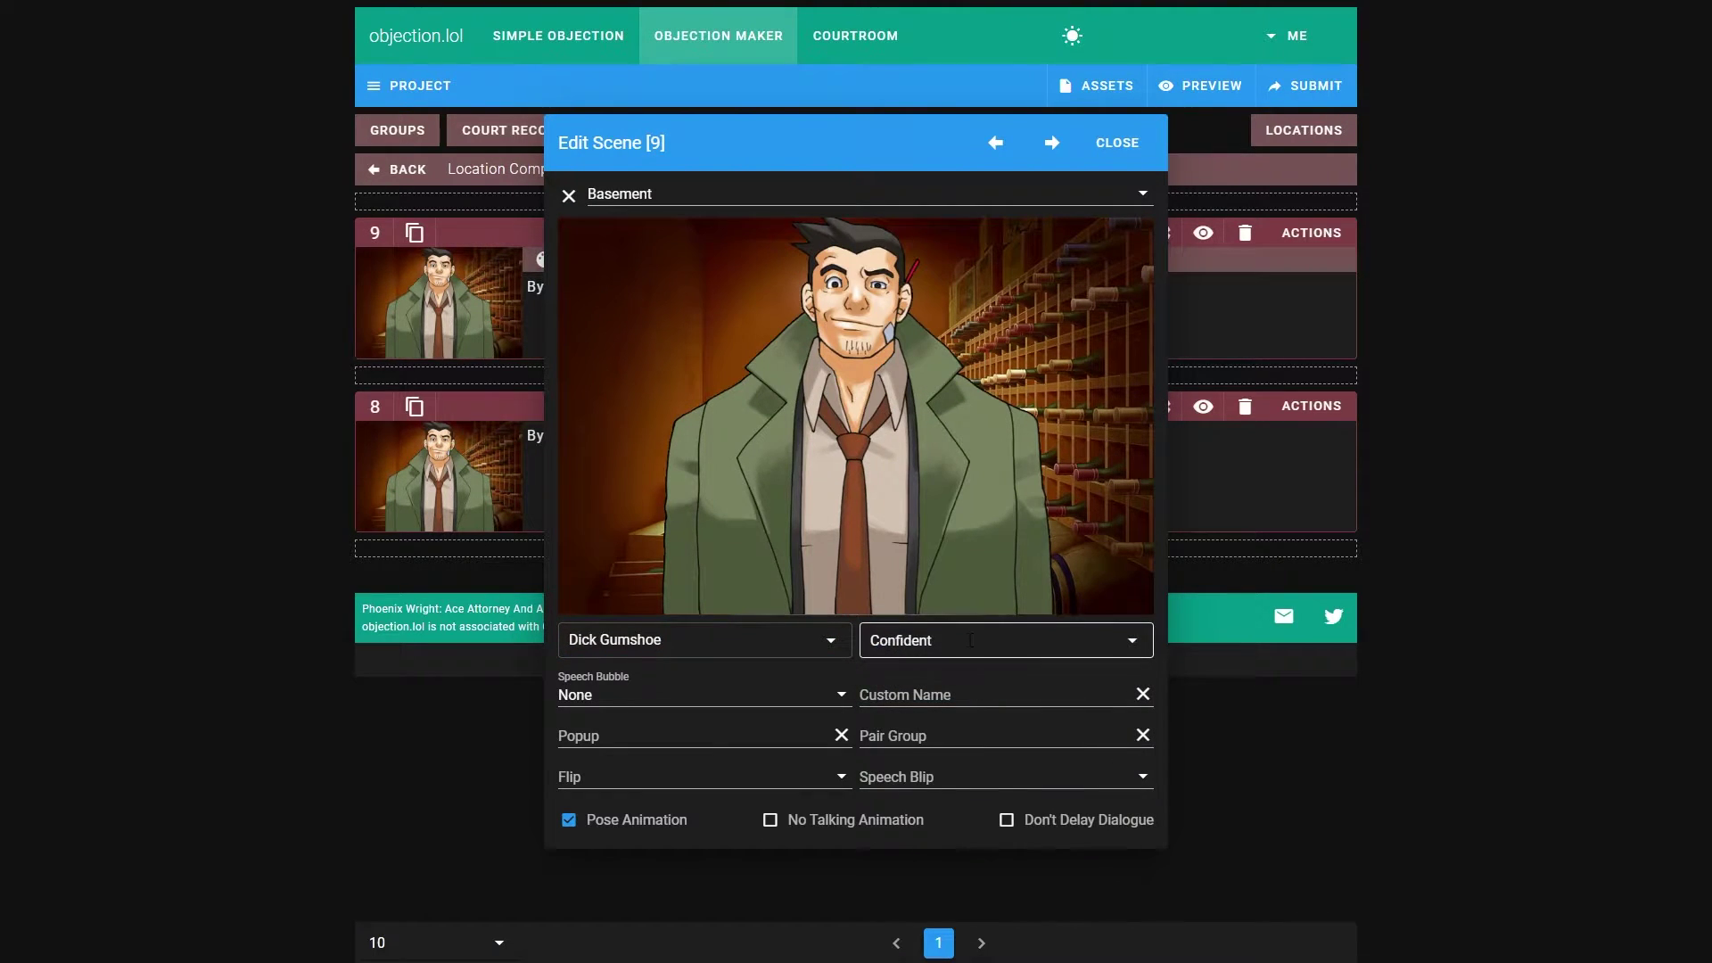
{"action": "left_click", "coordinate": [1116, 144]}
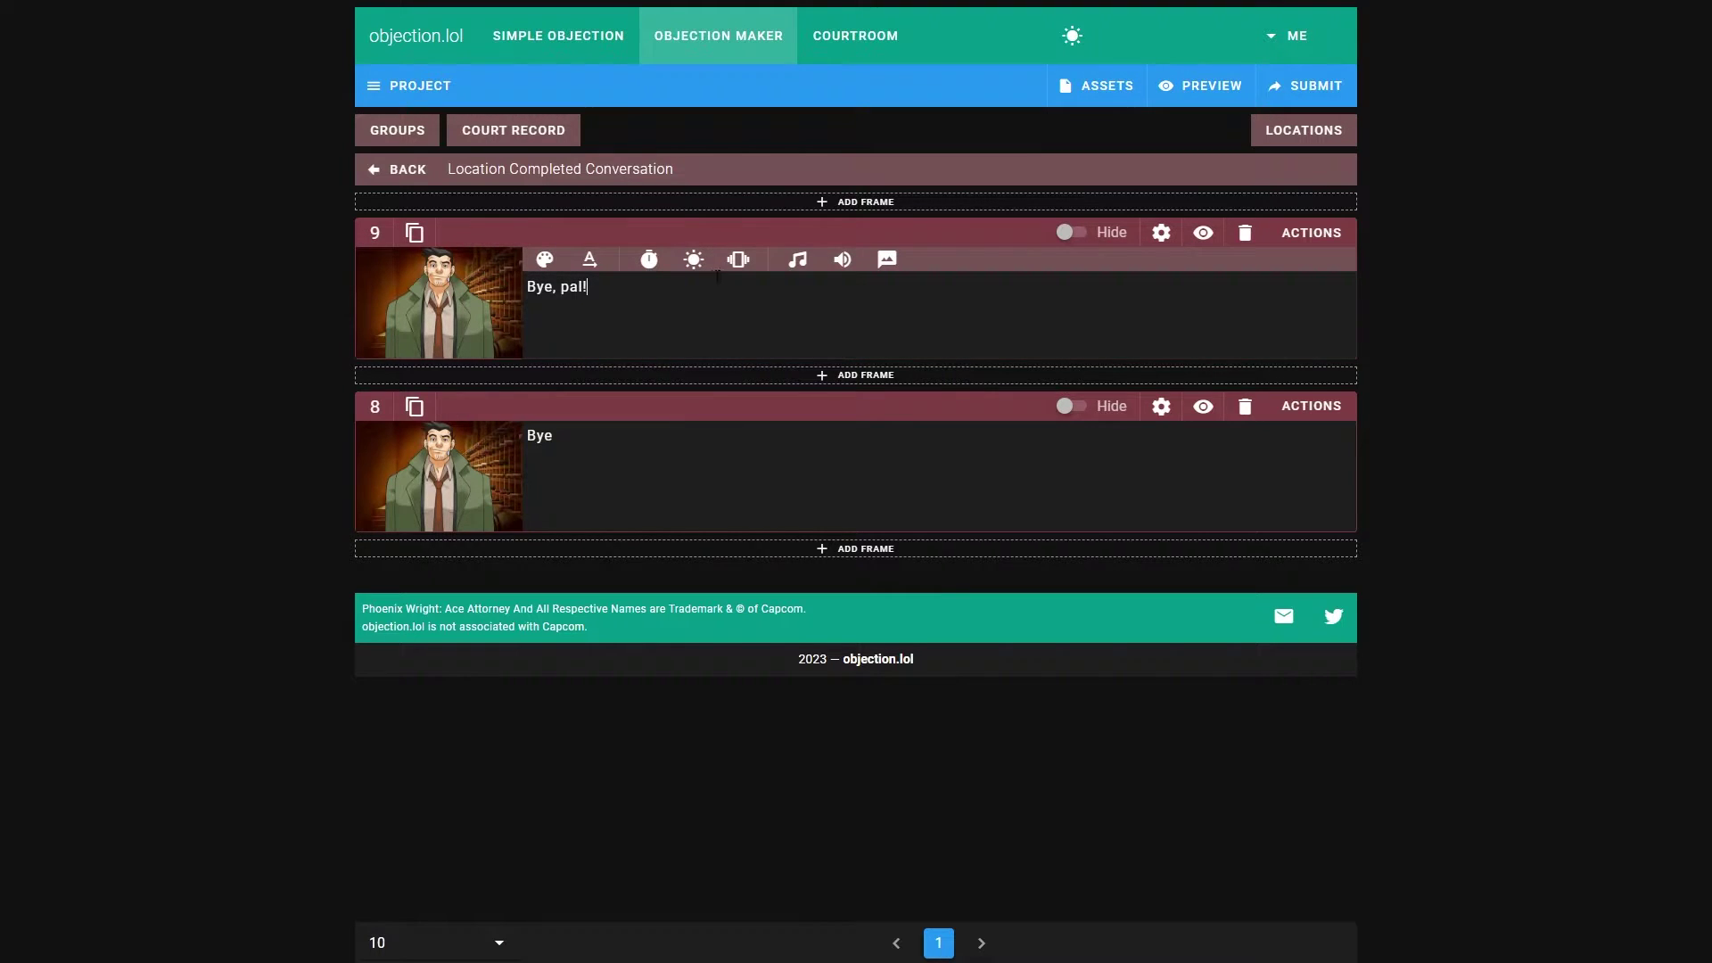
Add a 500 pause after 'Bye, pal!' in frame 9 and clear frame 8's 'Bye' text
{"action": "left_click", "coordinate": [649, 259]}
{"action": "left_click", "coordinate": [852, 324]}
{"action": "left_click", "coordinate": [1072, 328]}
{"action": "left_click", "coordinate": [540, 436]}
{"action": "double_click", "coordinate": [538, 457]}
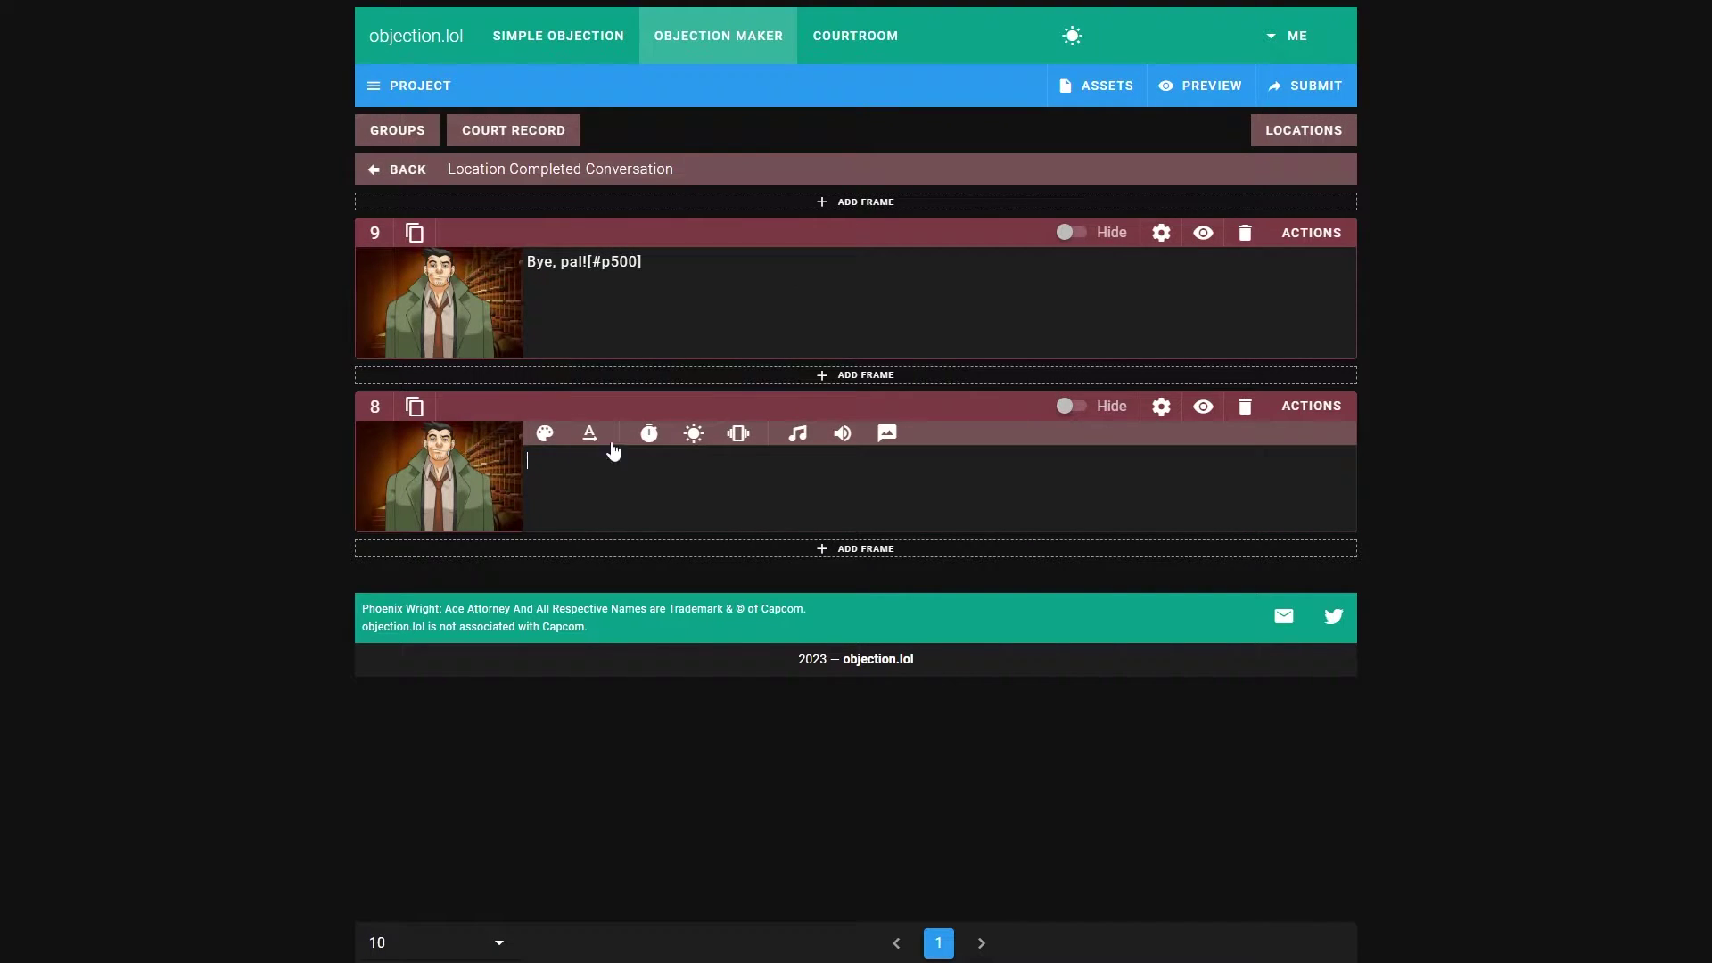
Preview frame 9 twice, playing past Gumshoe's line to the cellar
{"action": "left_click", "coordinate": [1203, 234]}
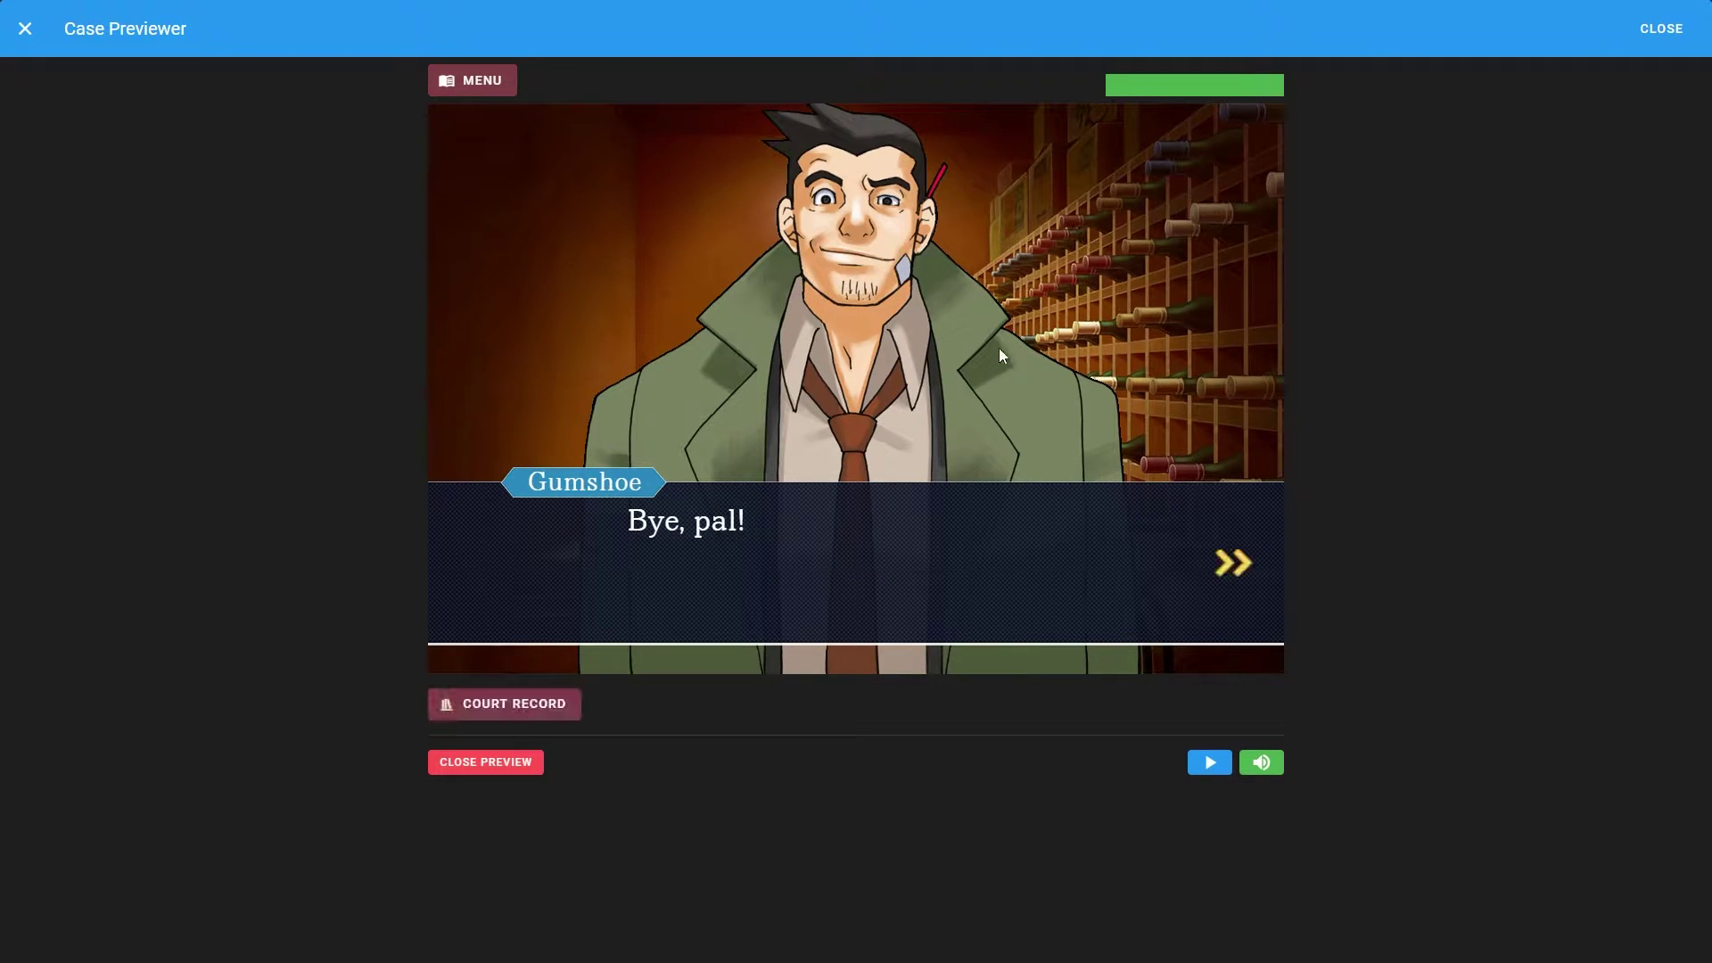
{"action": "left_click", "coordinate": [1229, 577]}
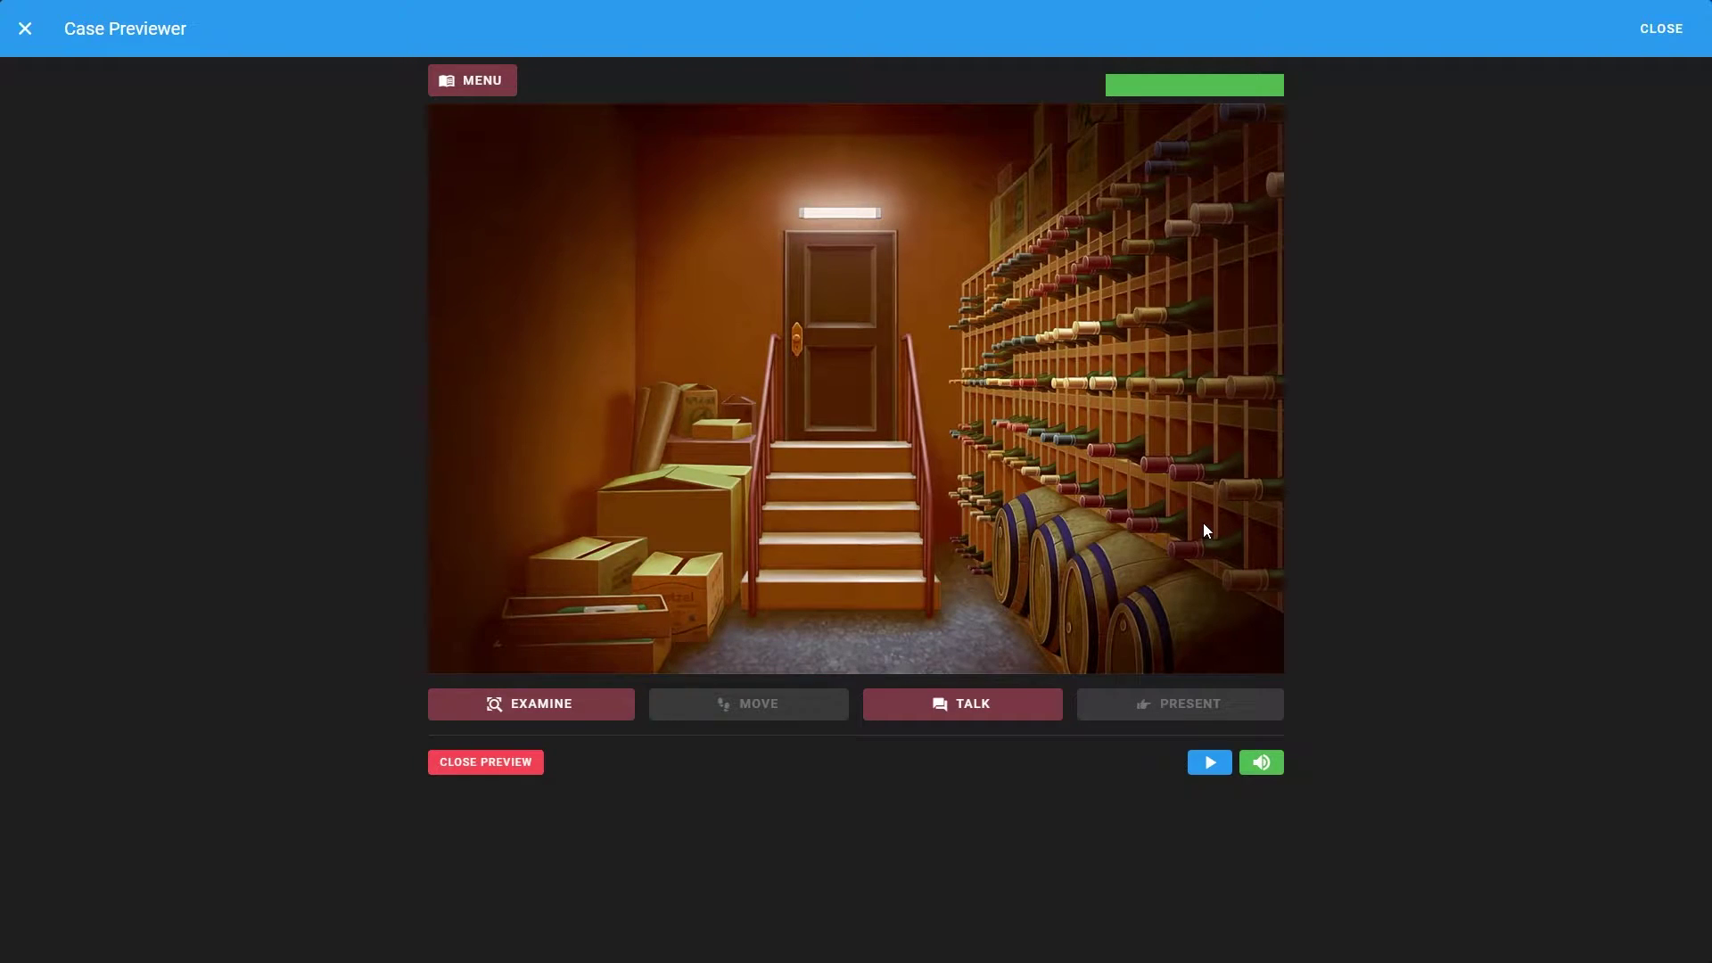
{"action": "left_click", "coordinate": [1667, 40]}
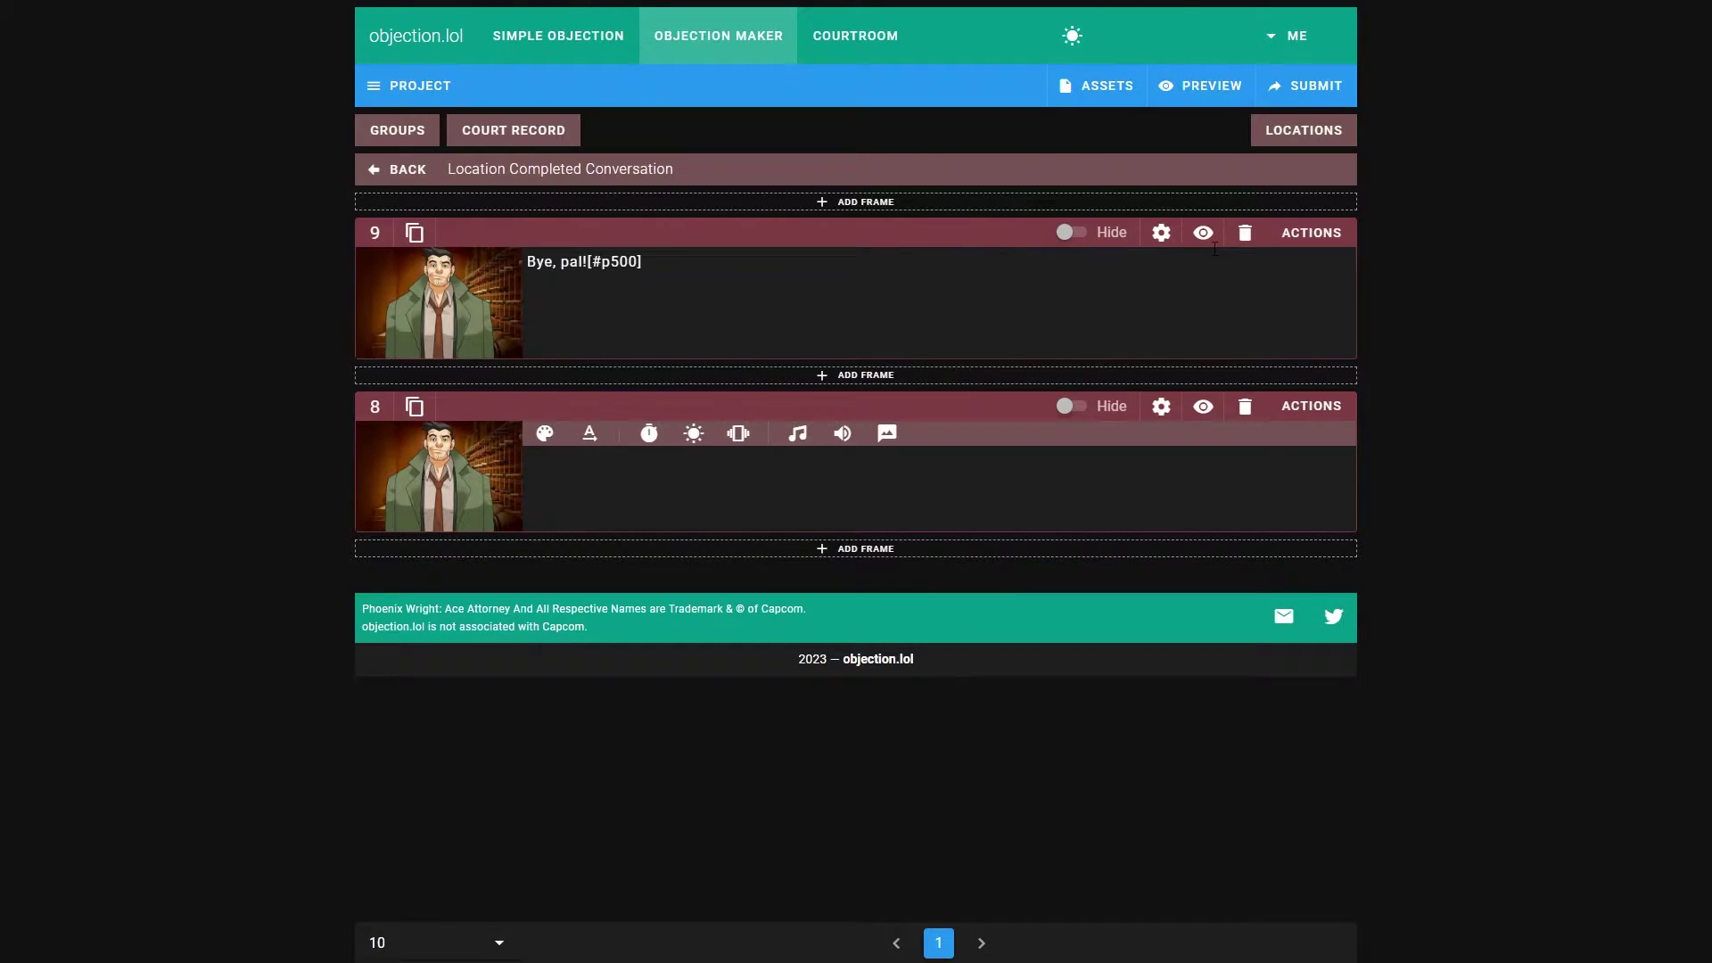
{"action": "left_click", "coordinate": [1203, 233]}
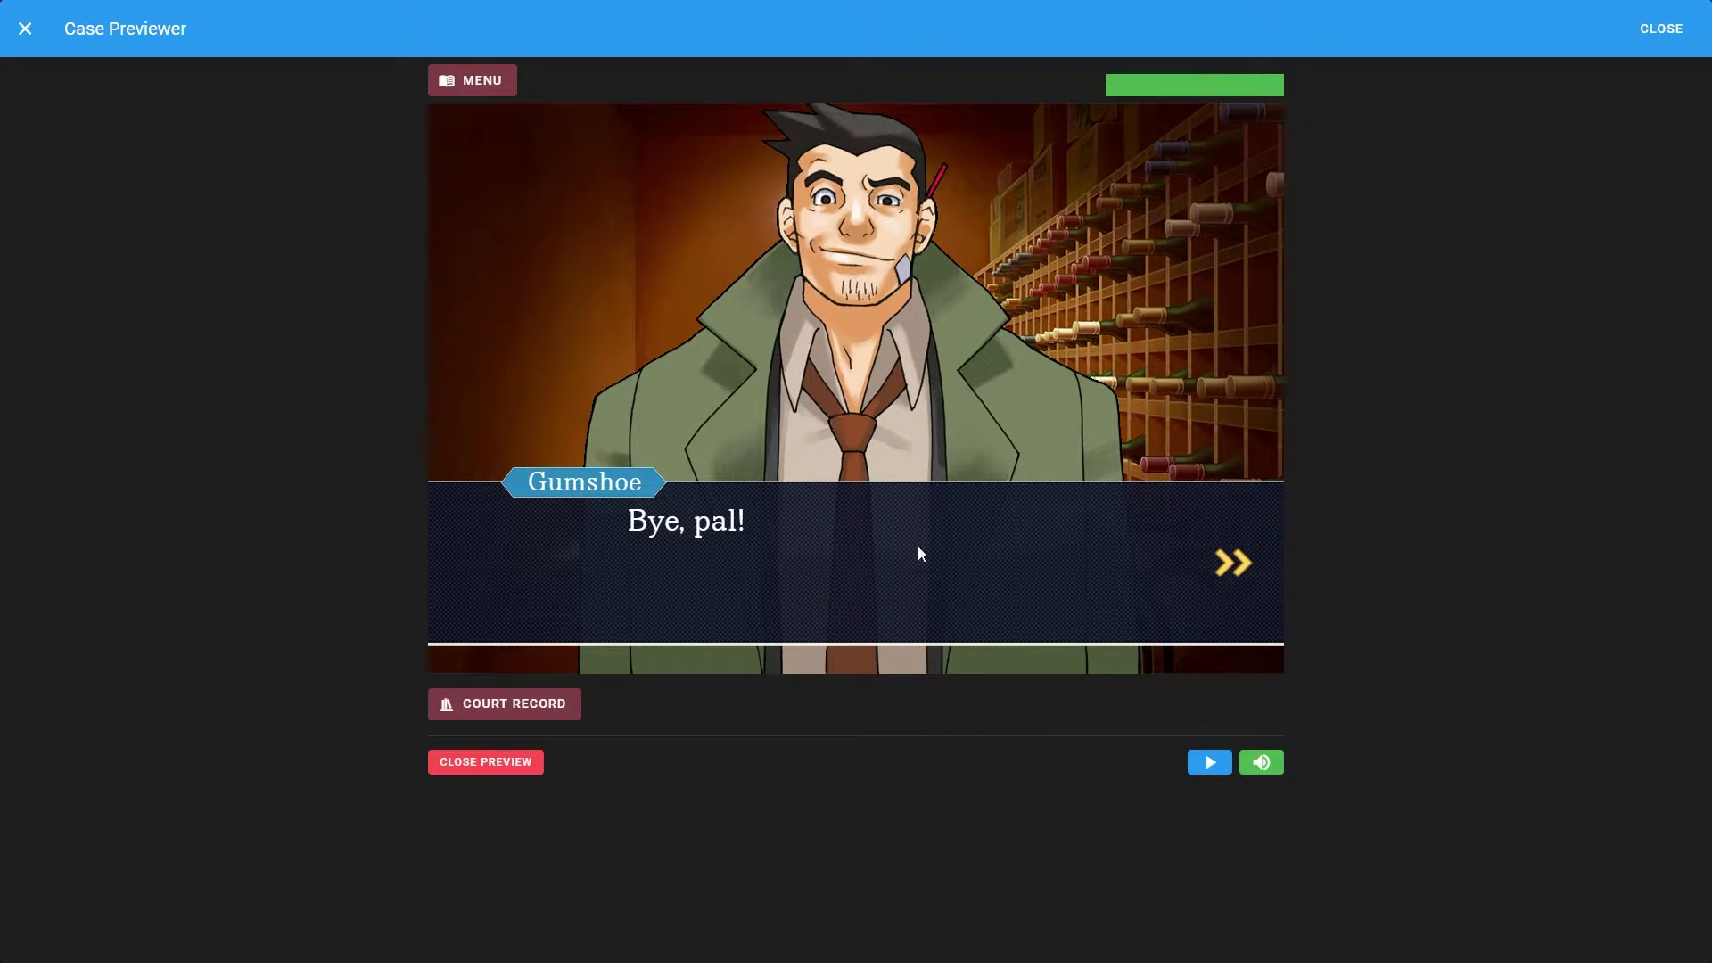
{"action": "left_click", "coordinate": [1240, 554]}
{"action": "left_click", "coordinate": [1685, 40]}
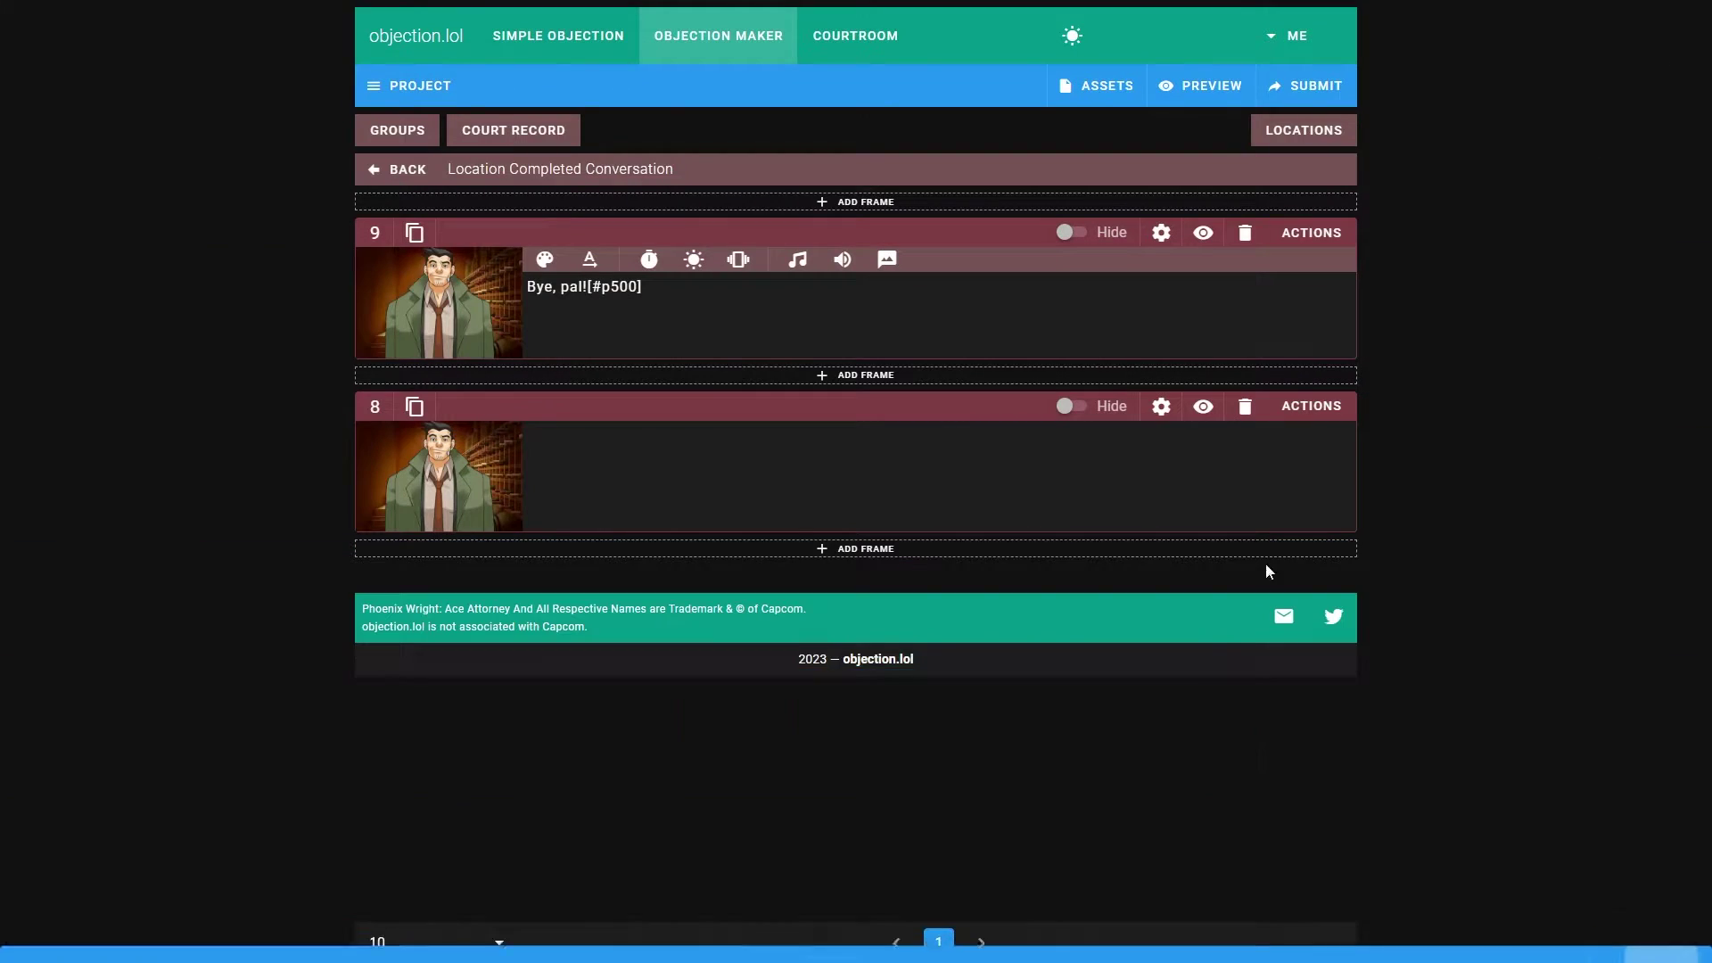
Turn on 'Move to next frame immediately' for frame 9 and preview the result
{"action": "left_click", "coordinate": [1161, 233]}
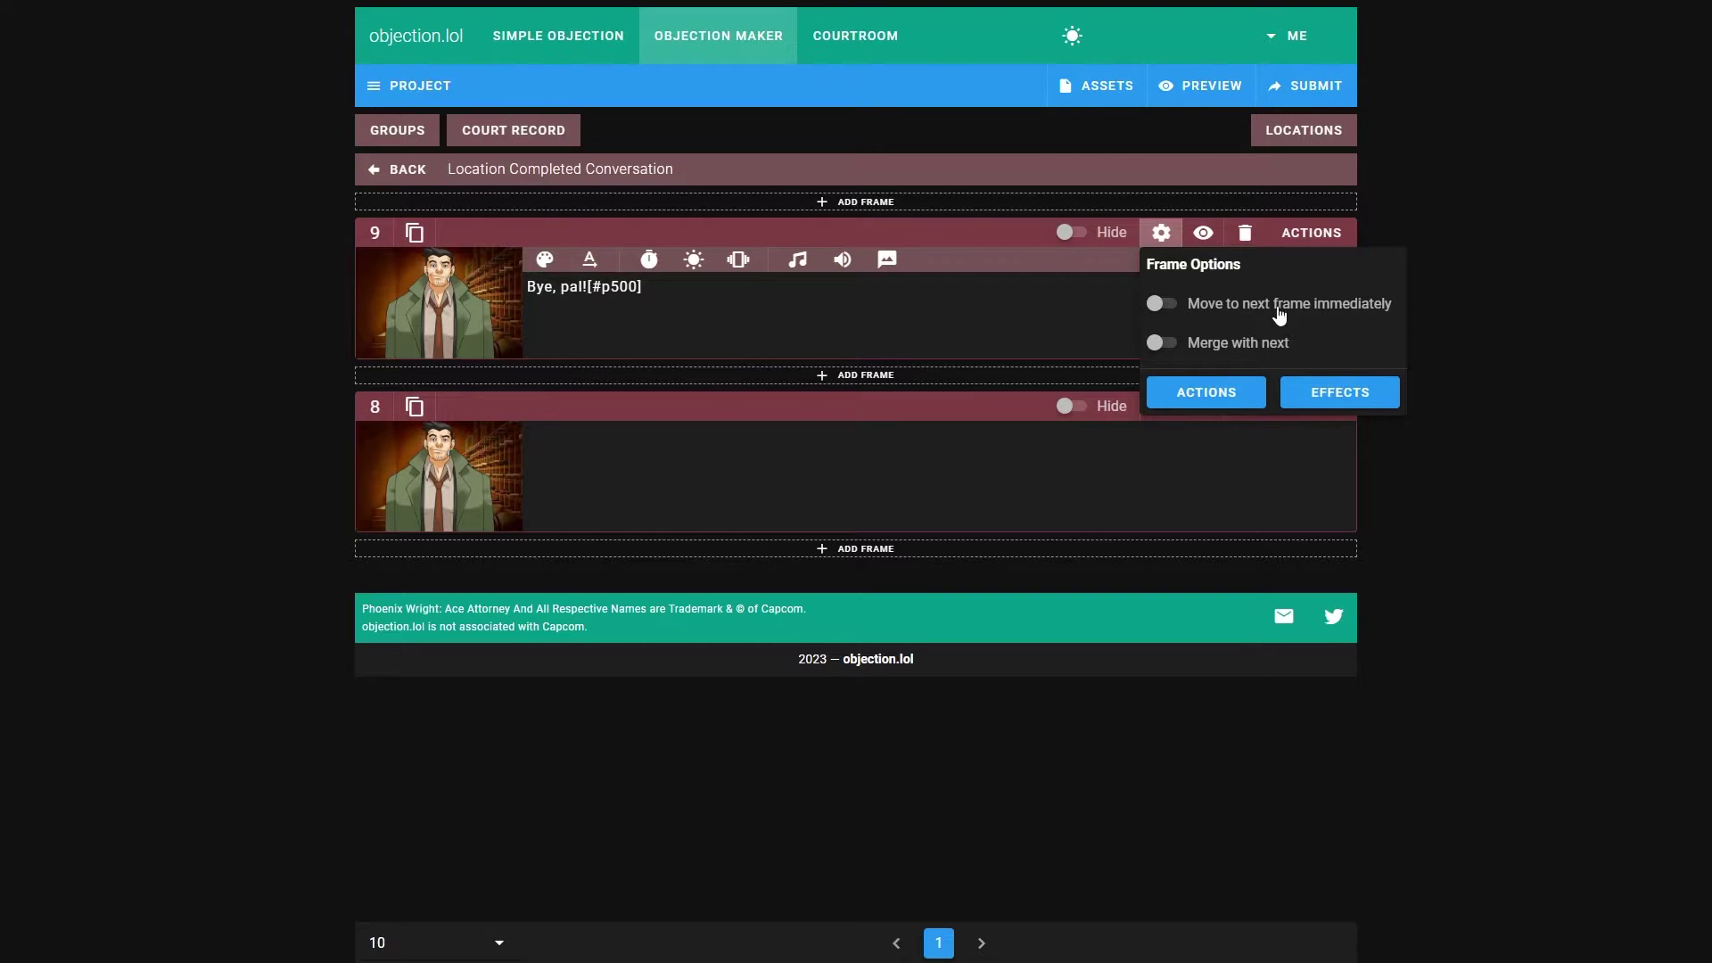
{"action": "left_click", "coordinate": [1336, 309]}
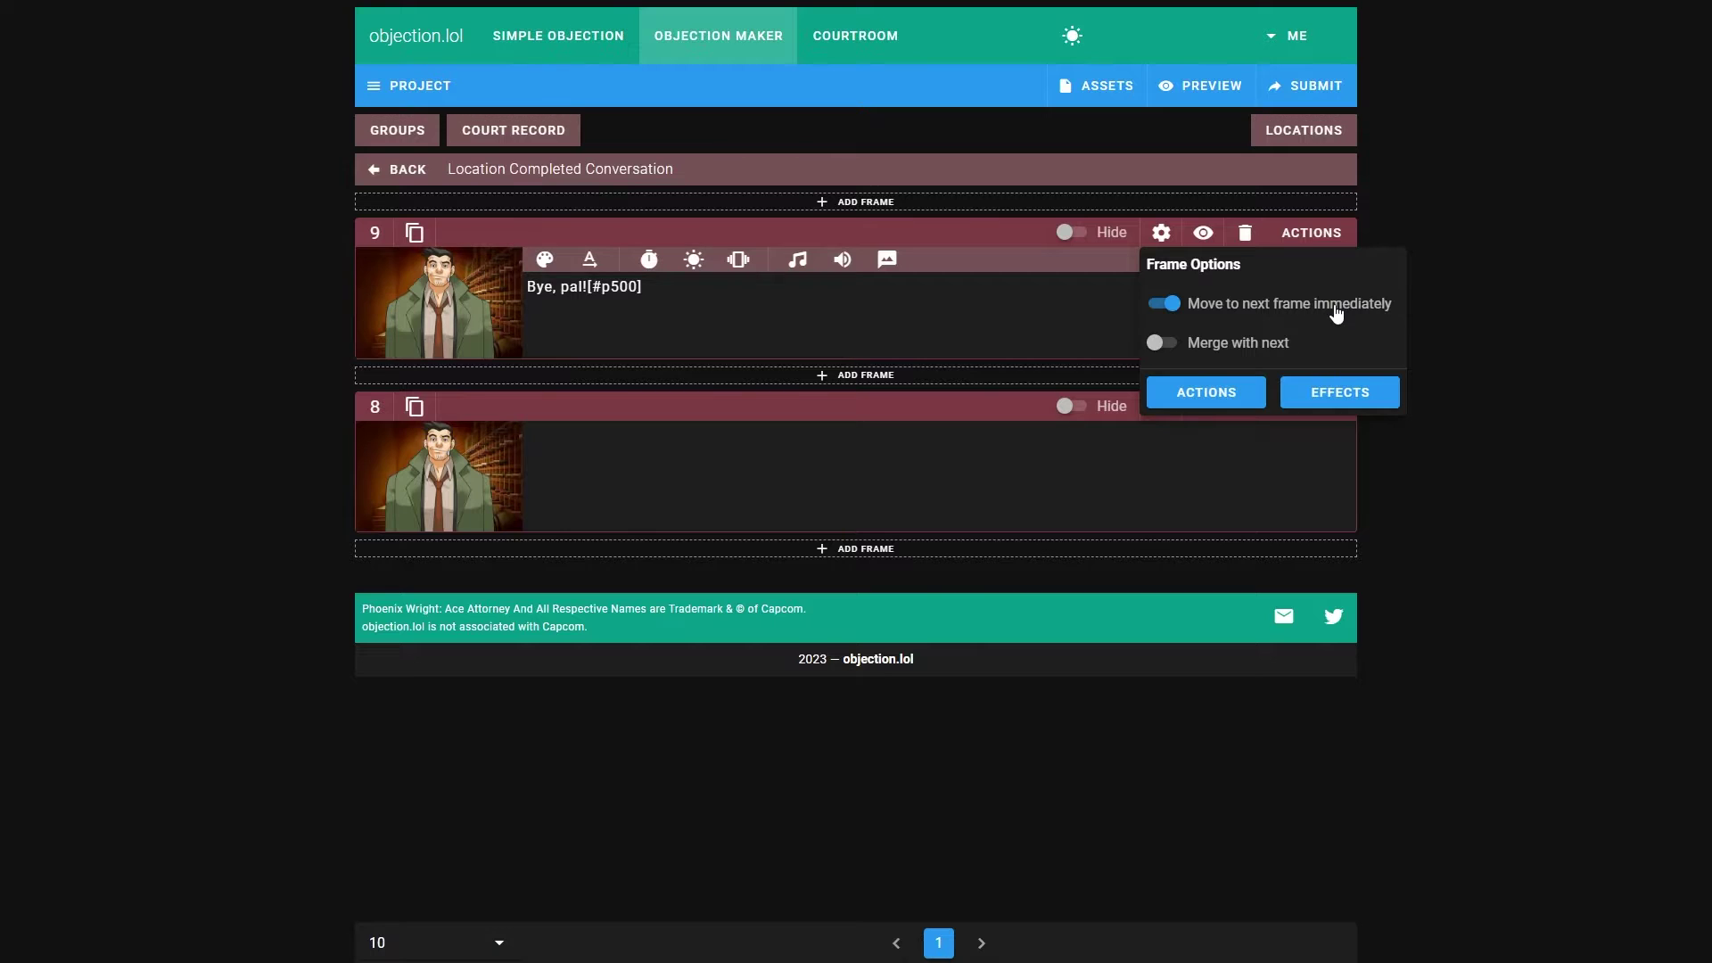
{"action": "left_click", "coordinate": [1485, 274]}
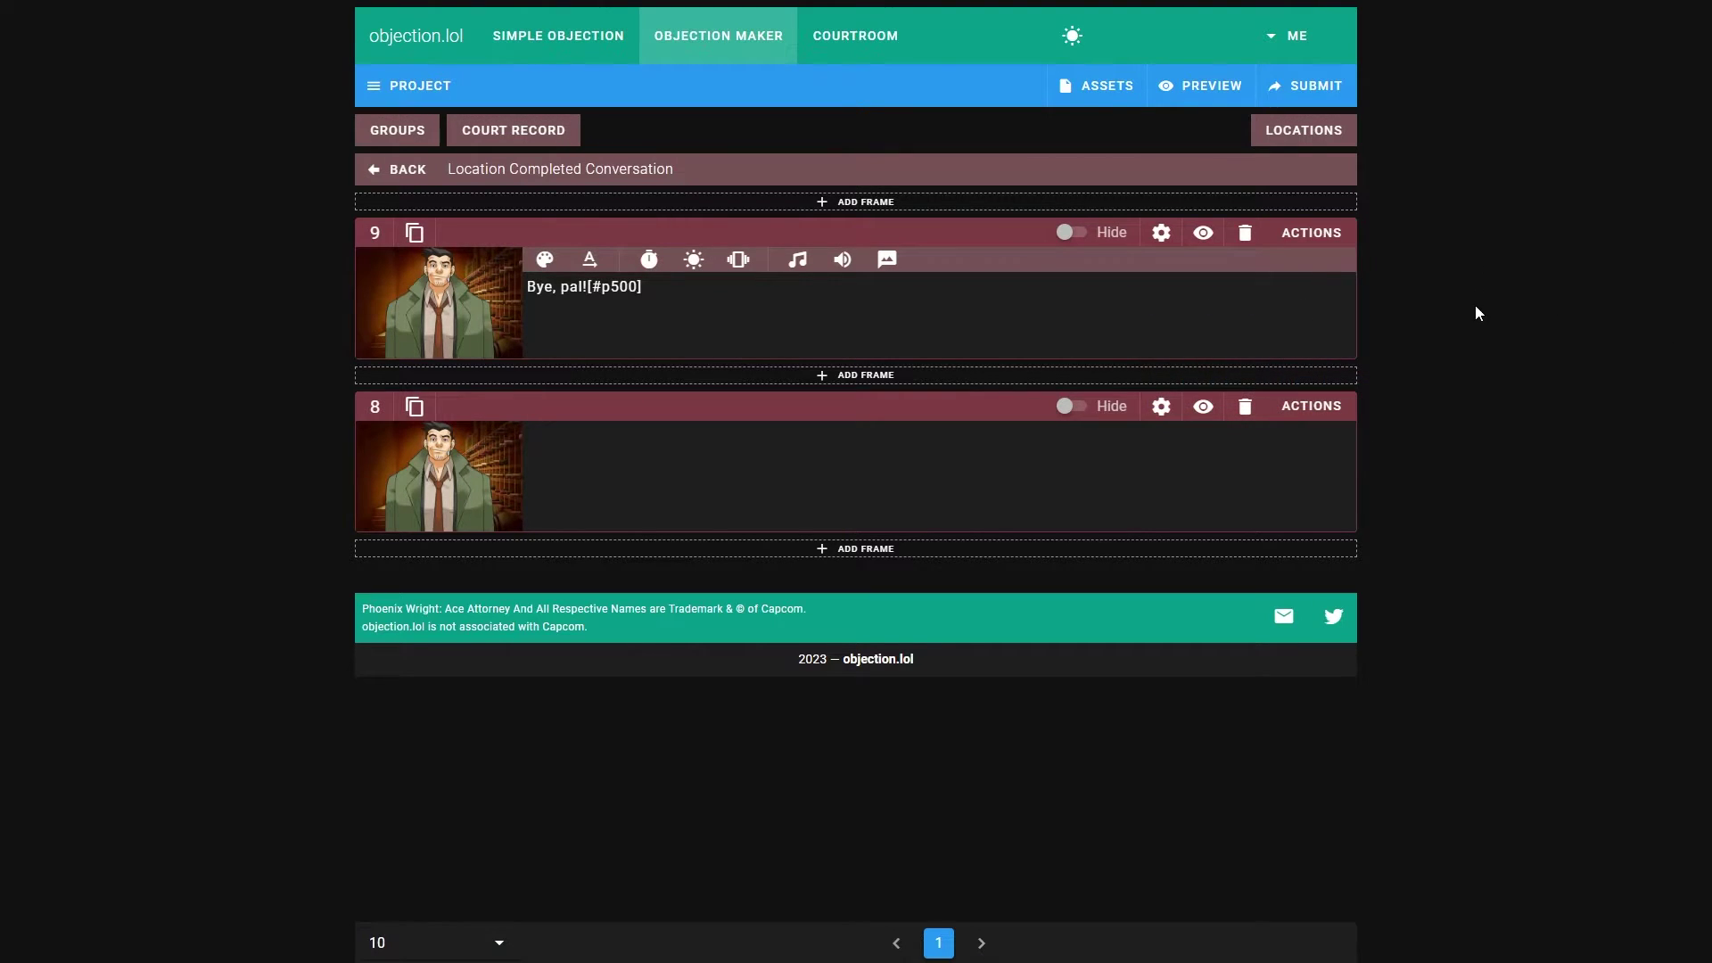
{"action": "left_click", "coordinate": [1203, 233]}
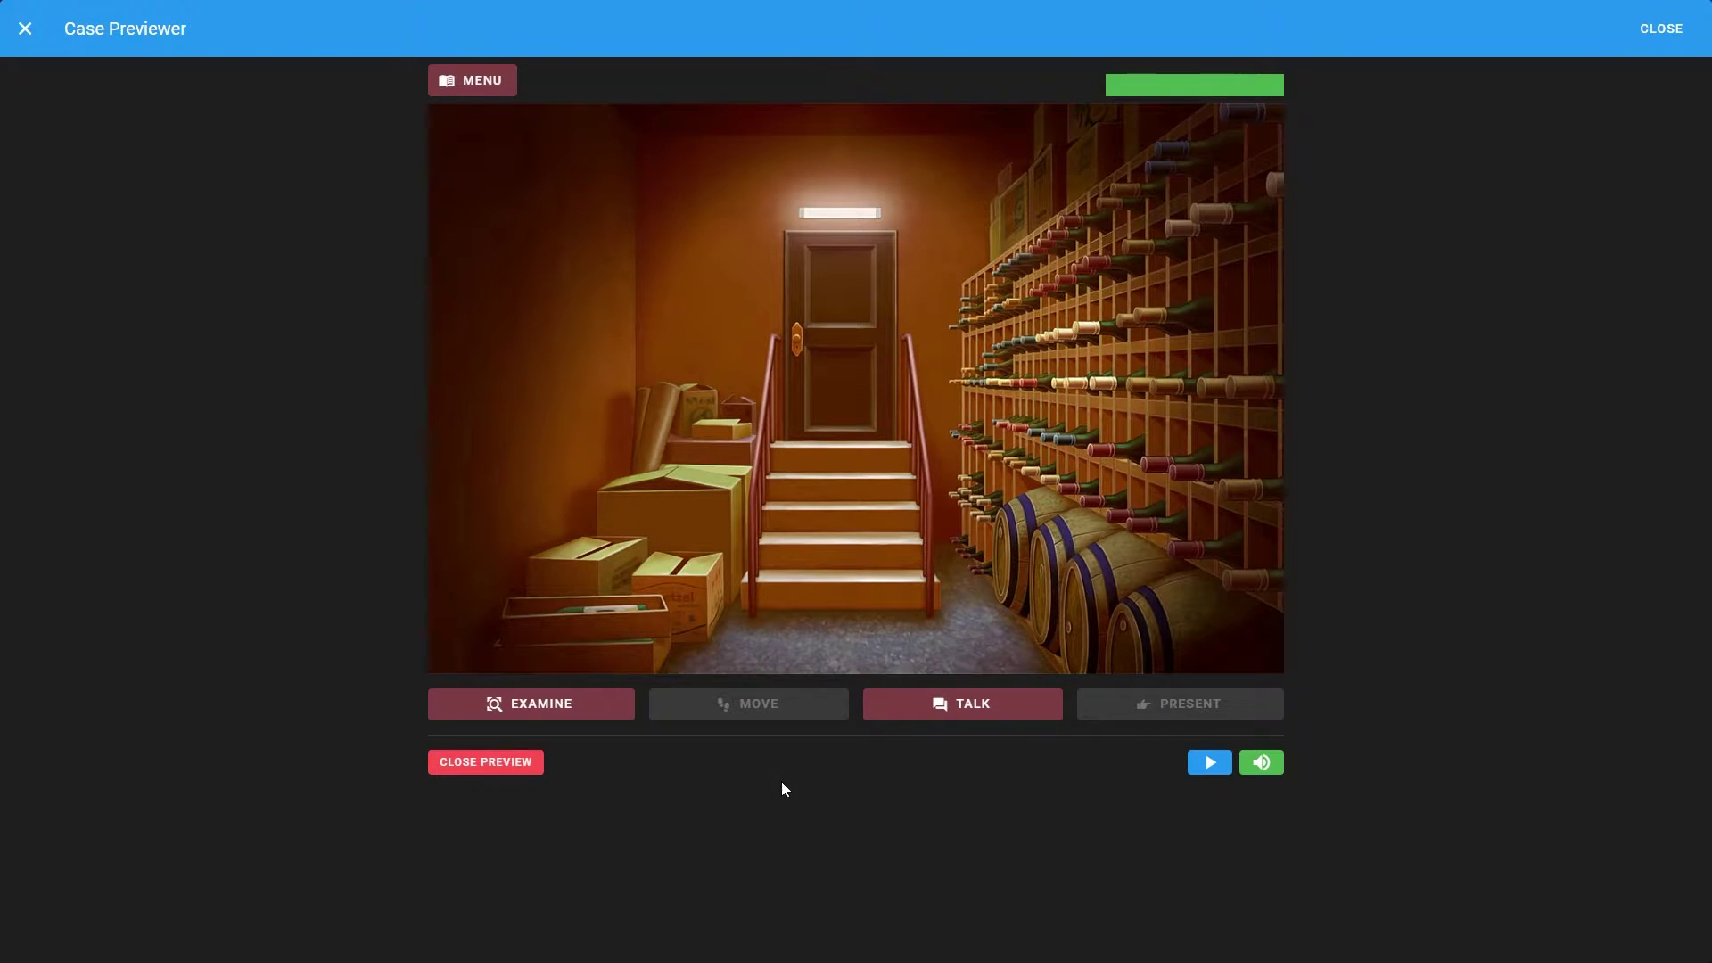
{"action": "left_click", "coordinate": [1666, 30]}
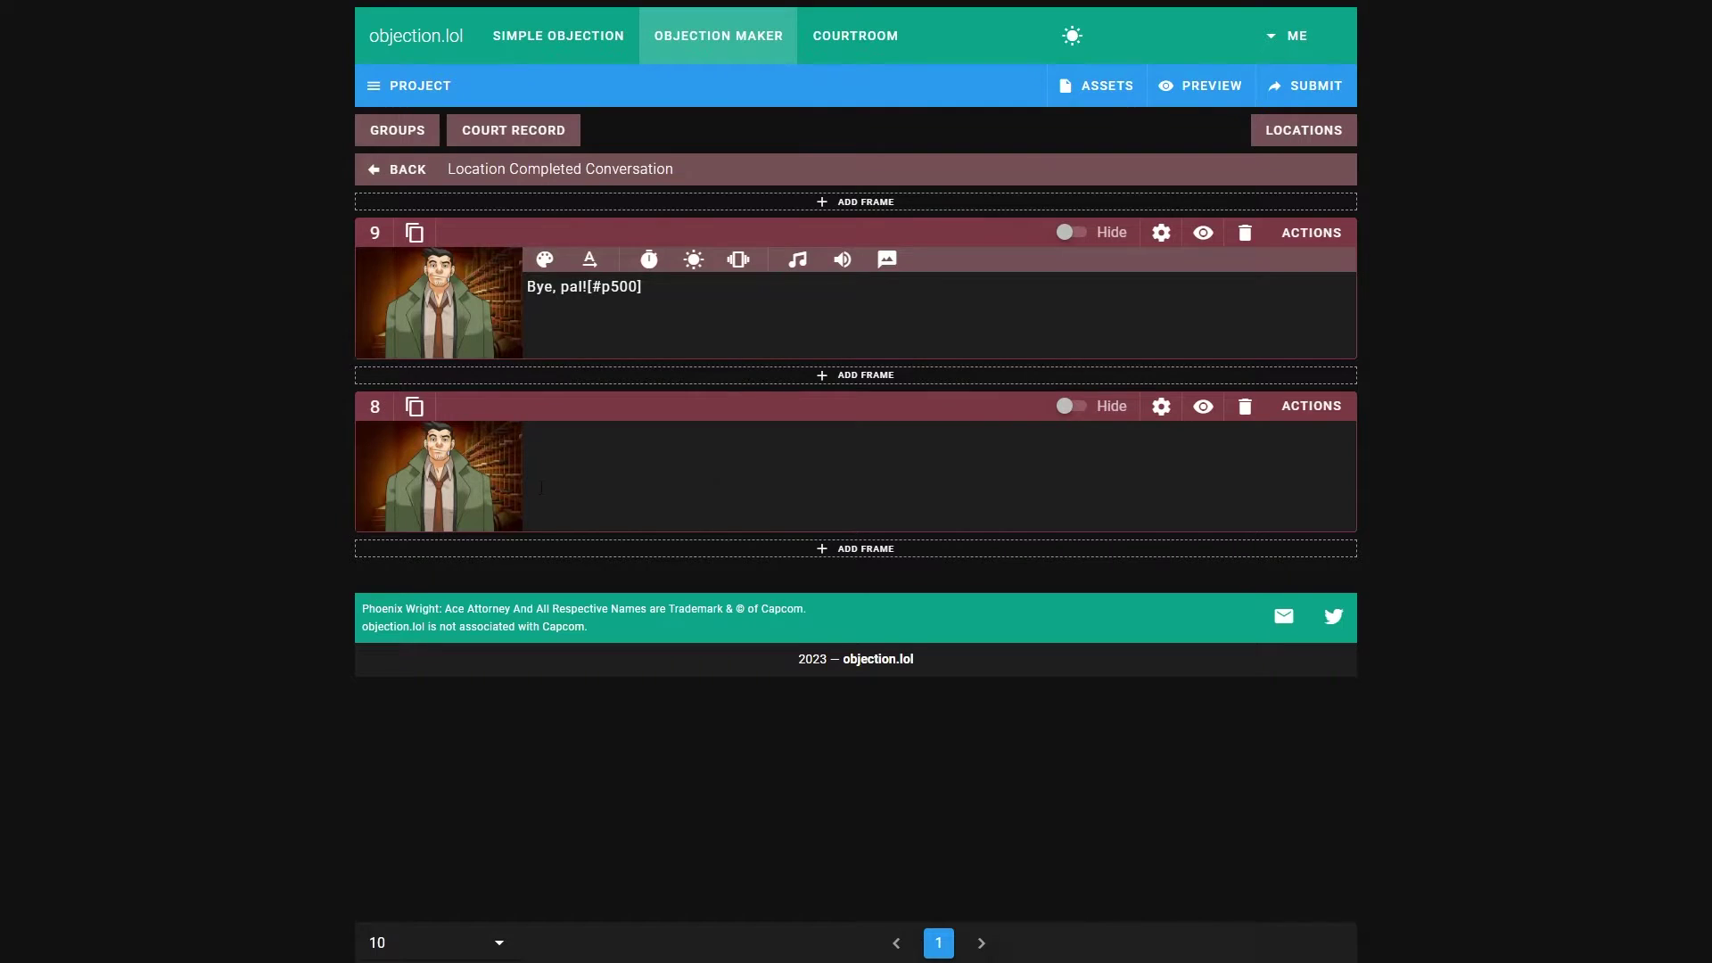
Make frame 8's text a [#p500] pause tag, preview frame 9, and open frame 8's Actions
{"action": "left_click", "coordinate": [724, 453]}
{"action": "type", "text": "p"}
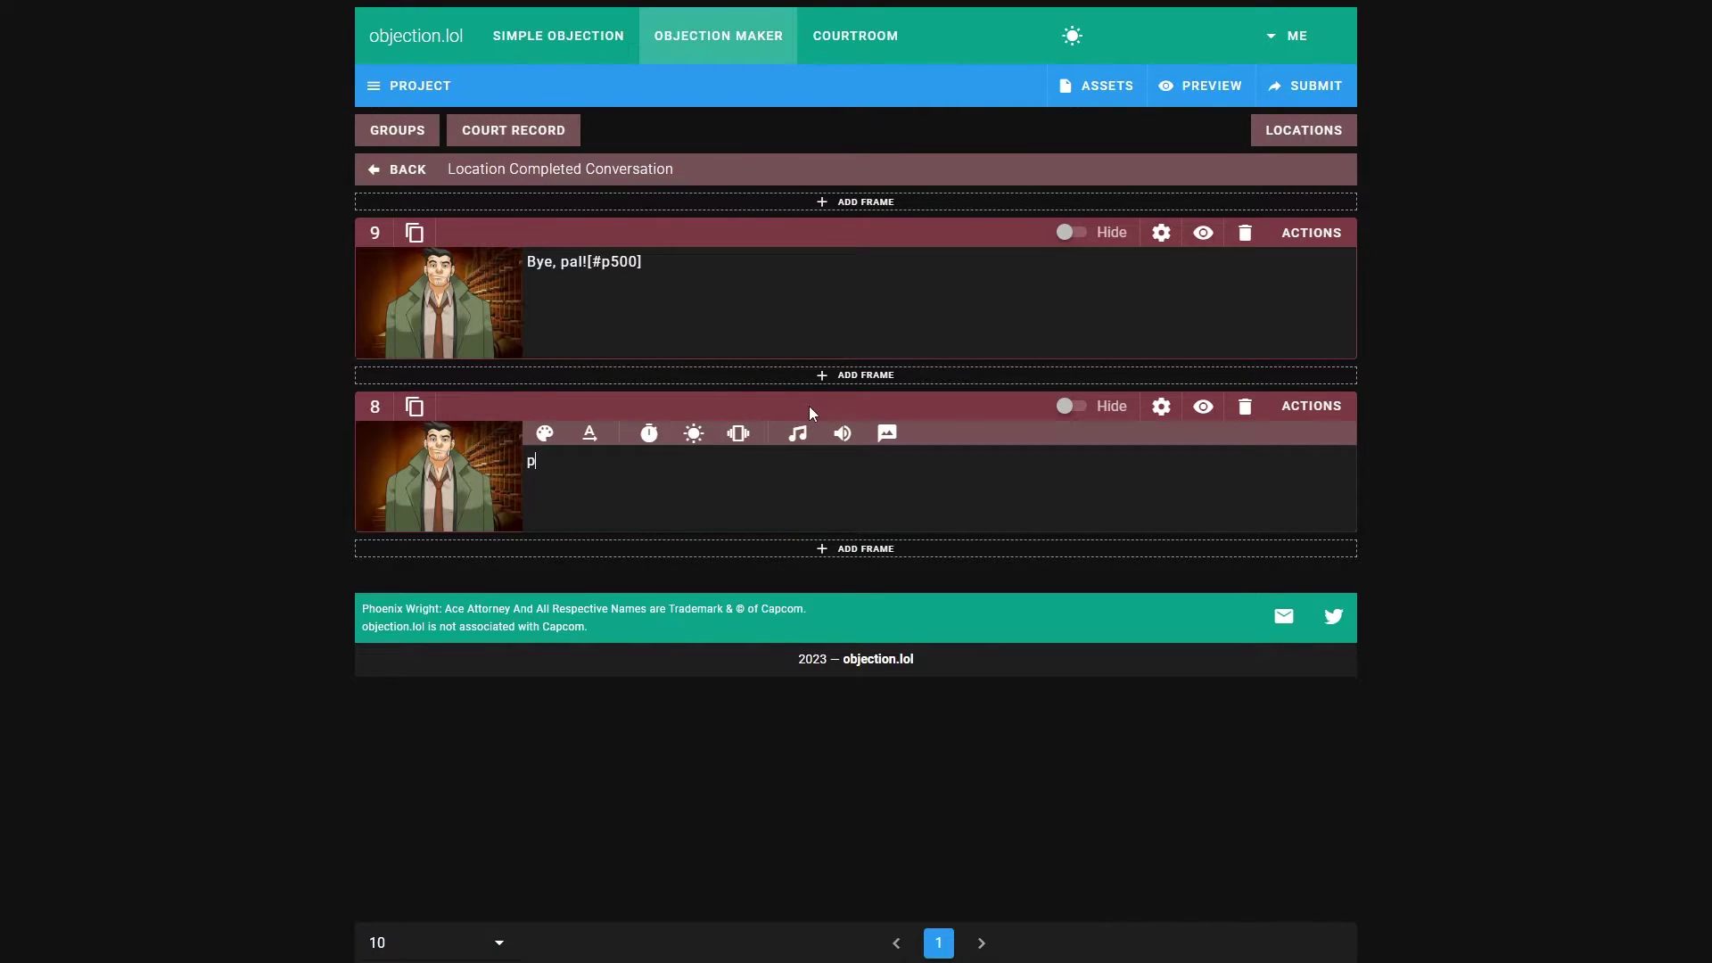
{"action": "type", "text": ".500`"}
{"action": "left_click", "coordinate": [1203, 233]}
{"action": "left_click", "coordinate": [659, 643]}
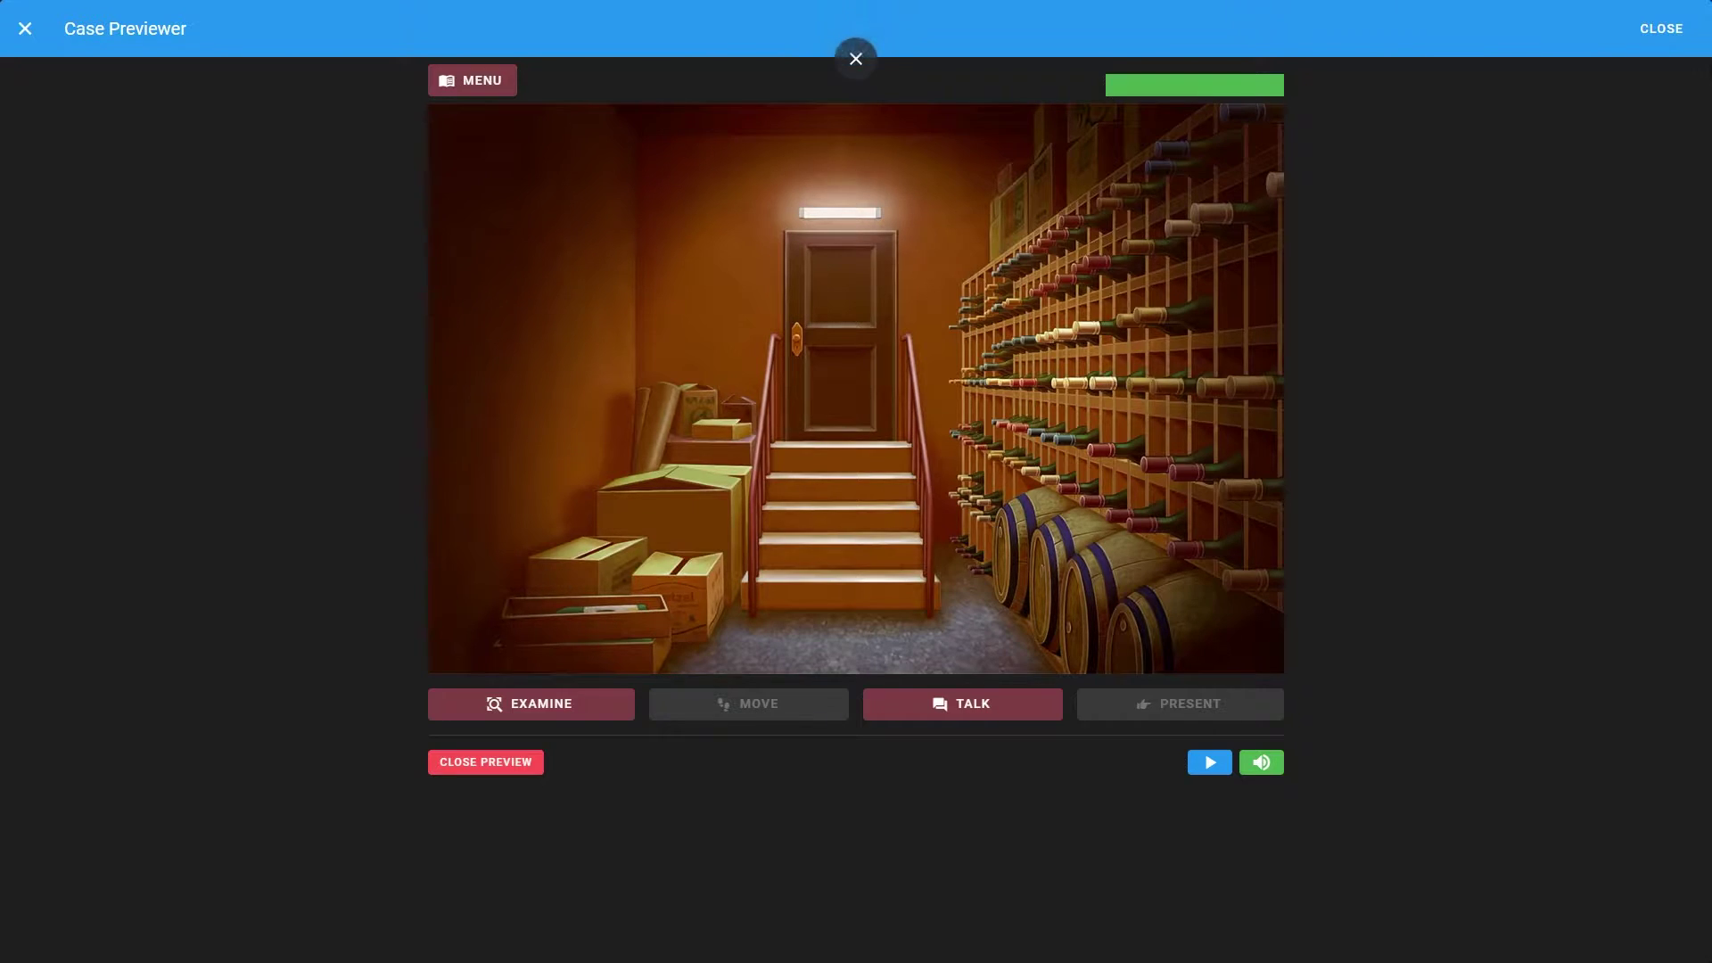
{"action": "left_click", "coordinate": [1666, 30]}
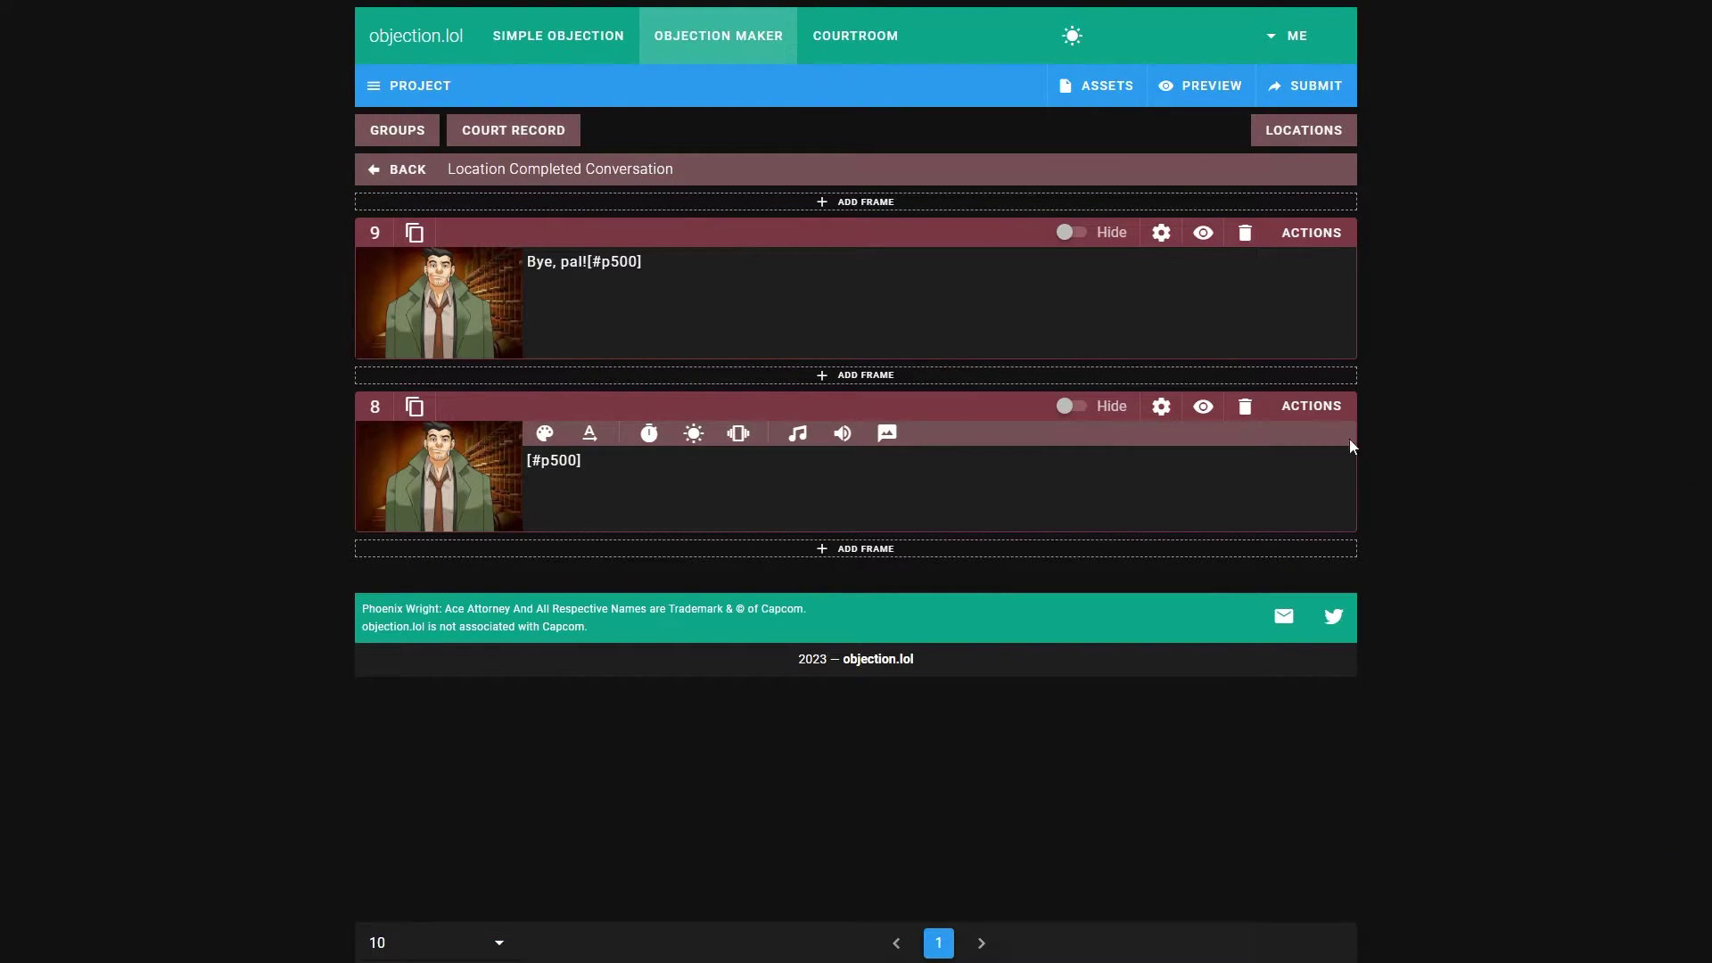
{"action": "left_click", "coordinate": [1310, 406]}
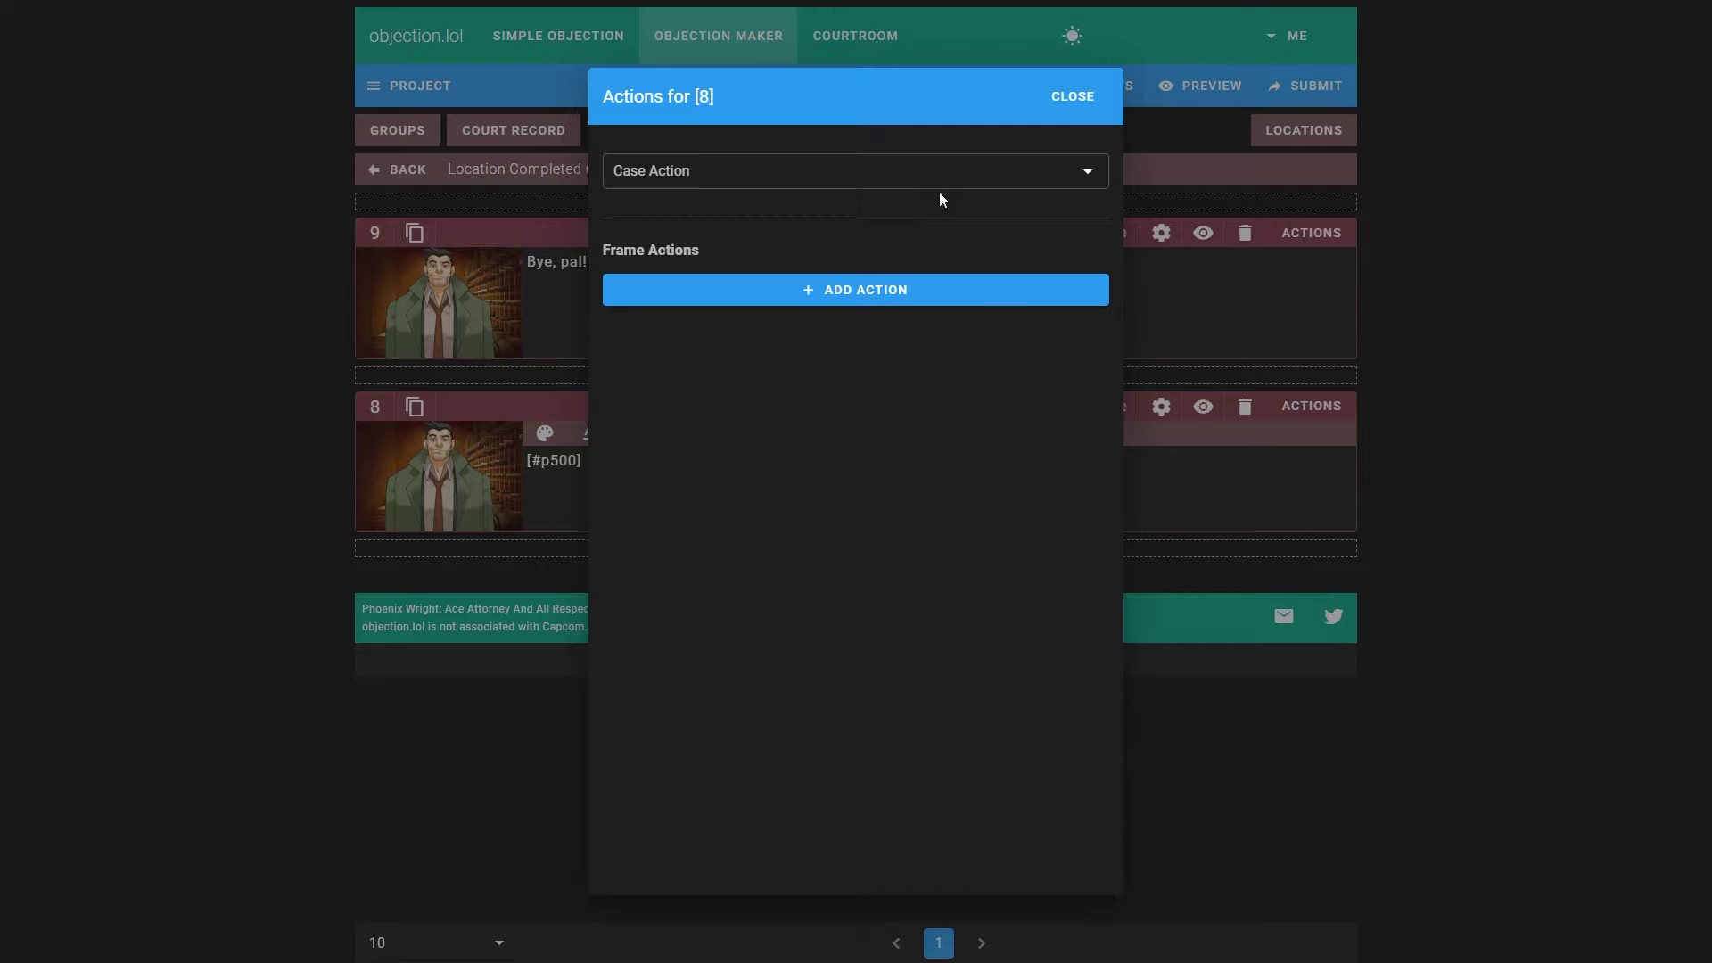
Add a 'Dialogue box: Toggle visibility' Hide action to frame 8 and preview the case
{"action": "left_click", "coordinate": [780, 176]}
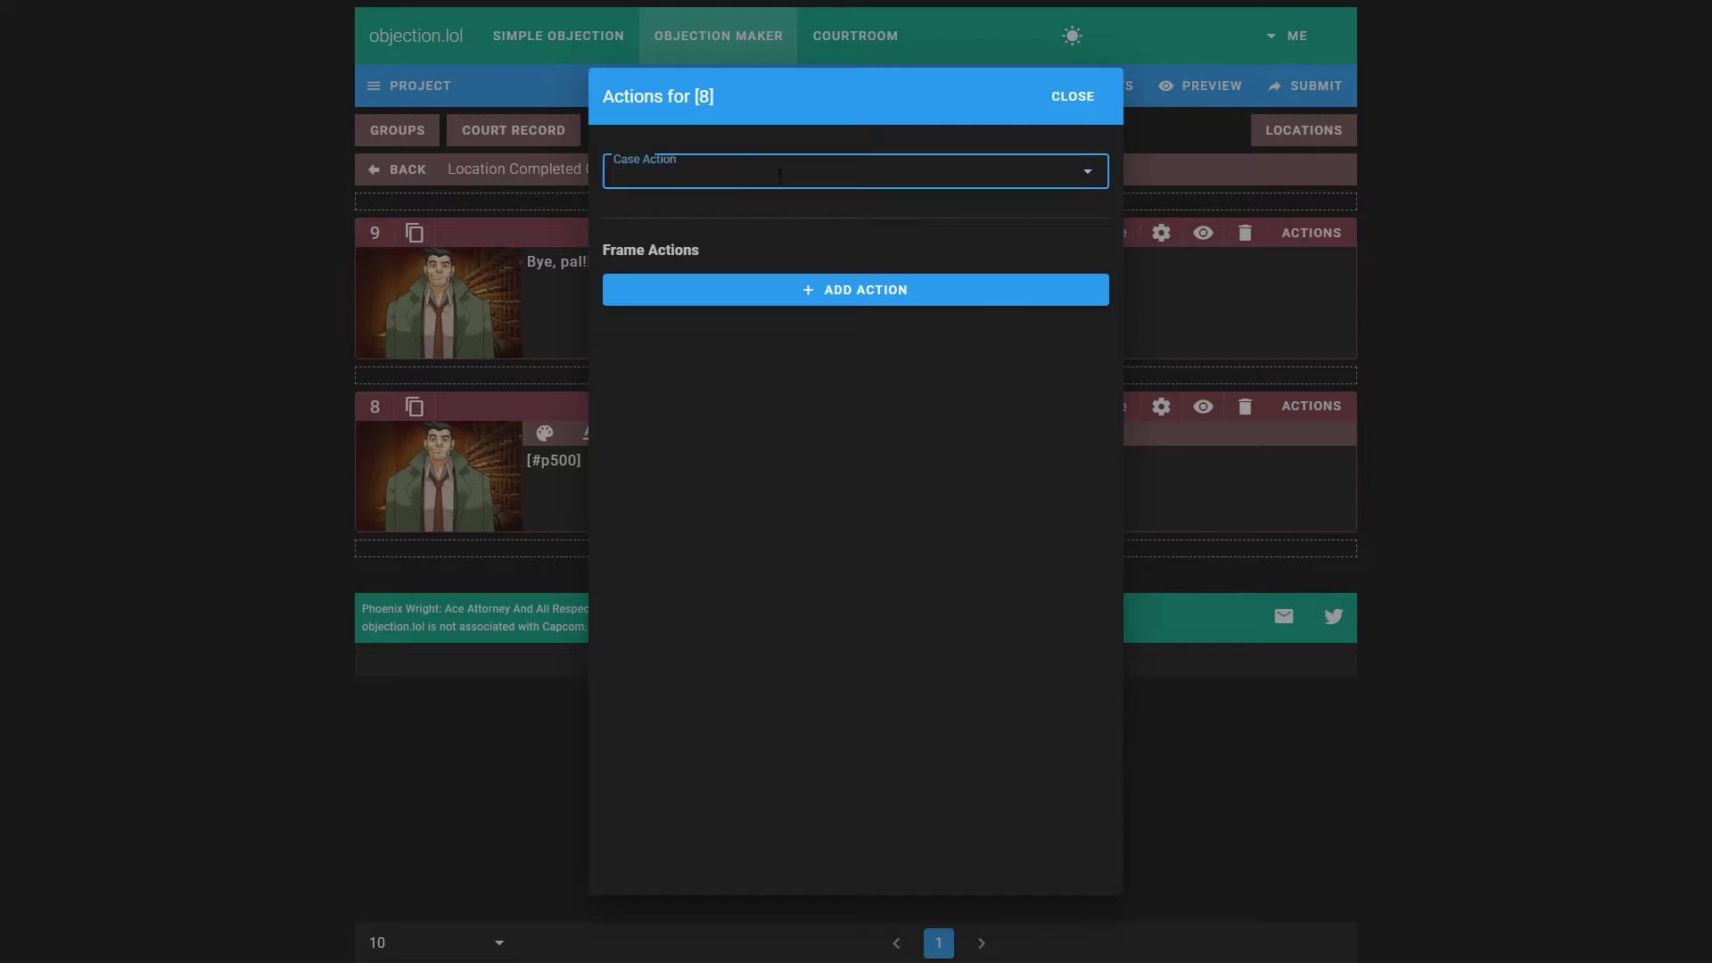
{"action": "left_click", "coordinate": [913, 864]}
{"action": "left_click", "coordinate": [838, 290]}
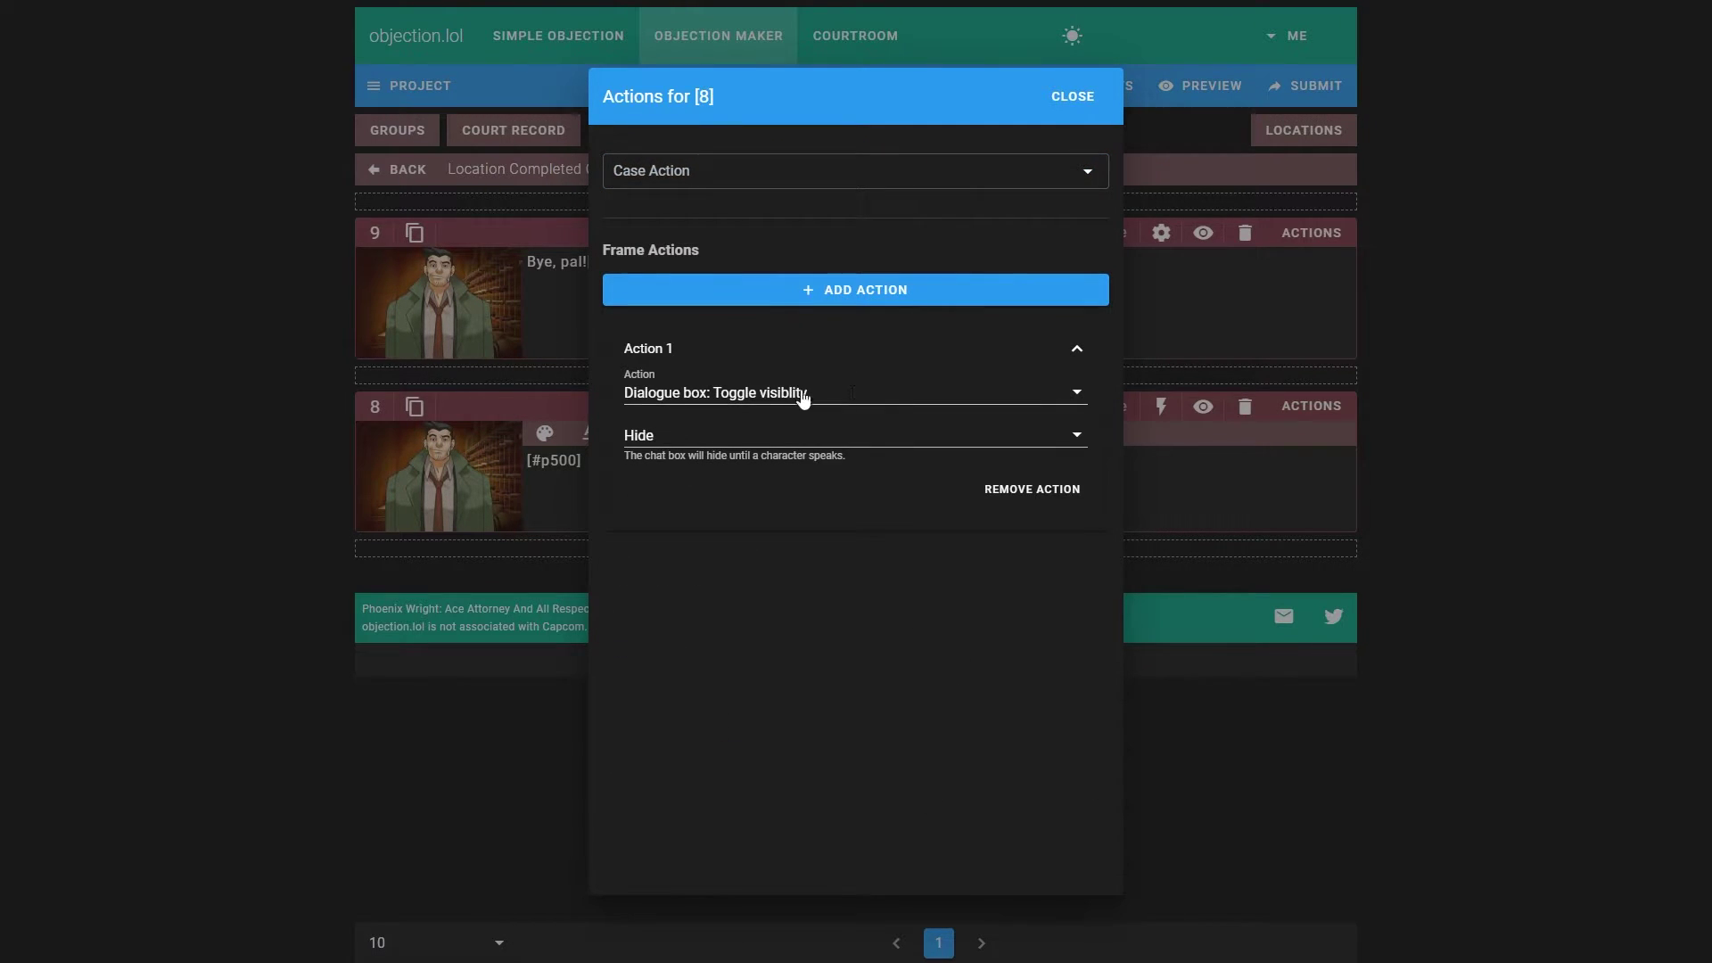
{"action": "left_click", "coordinate": [1072, 100]}
{"action": "left_click", "coordinate": [1206, 231]}
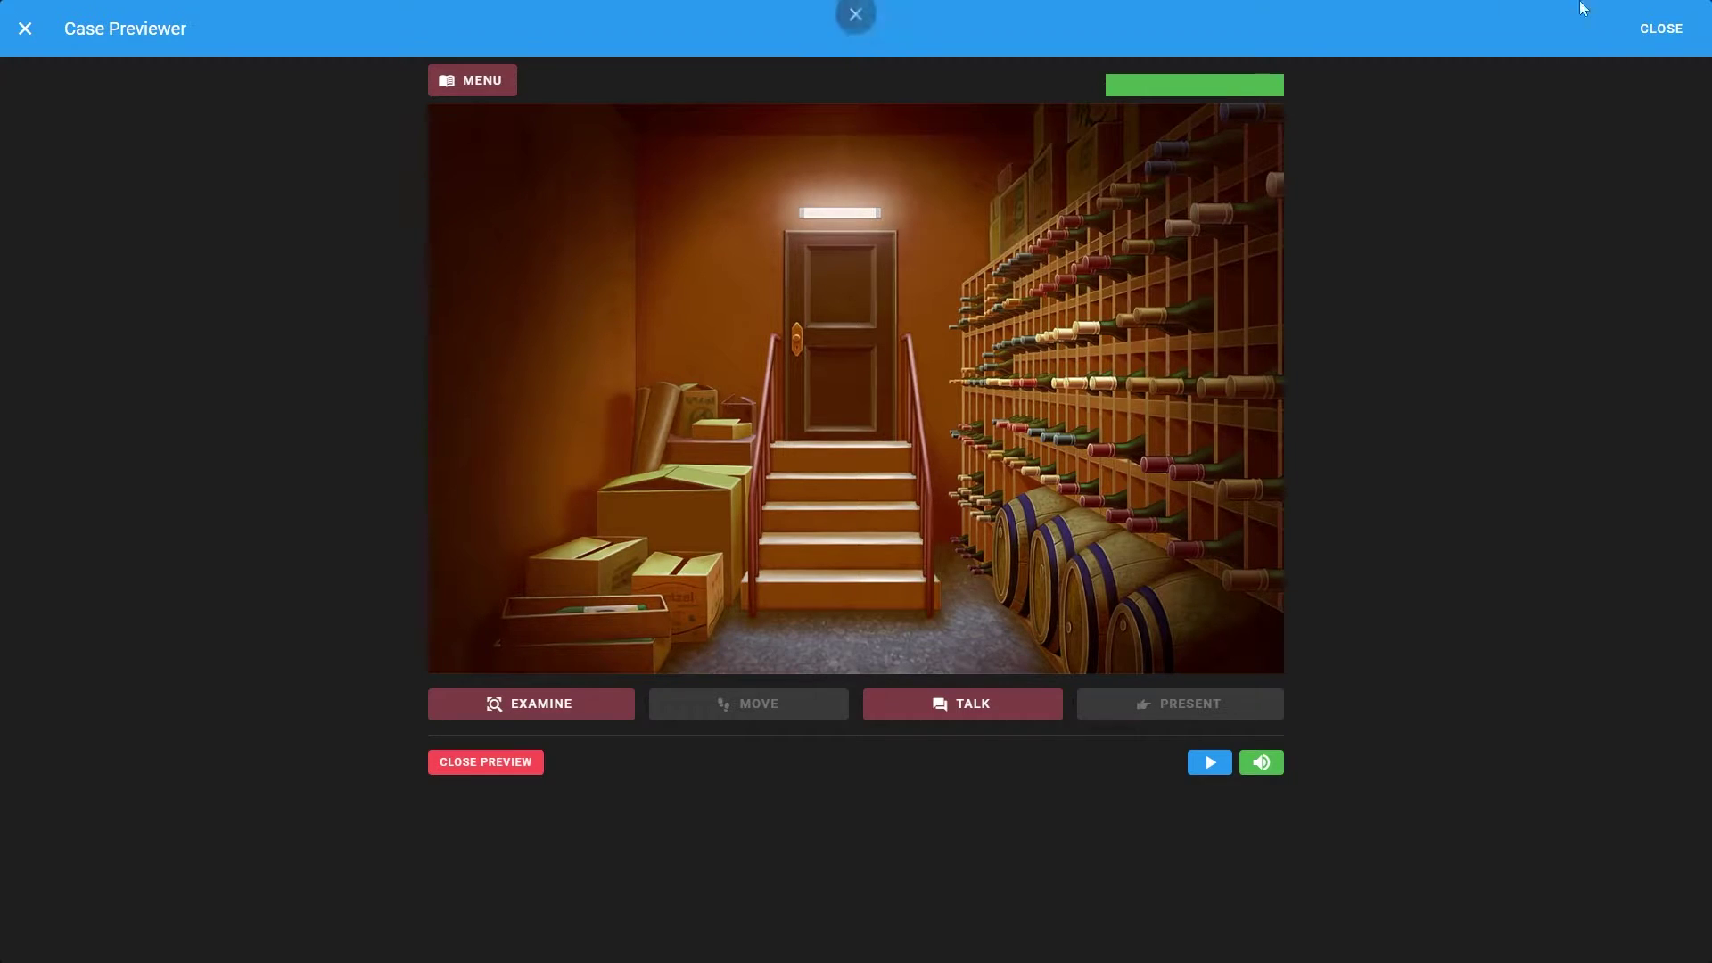
{"action": "left_click", "coordinate": [1661, 29]}
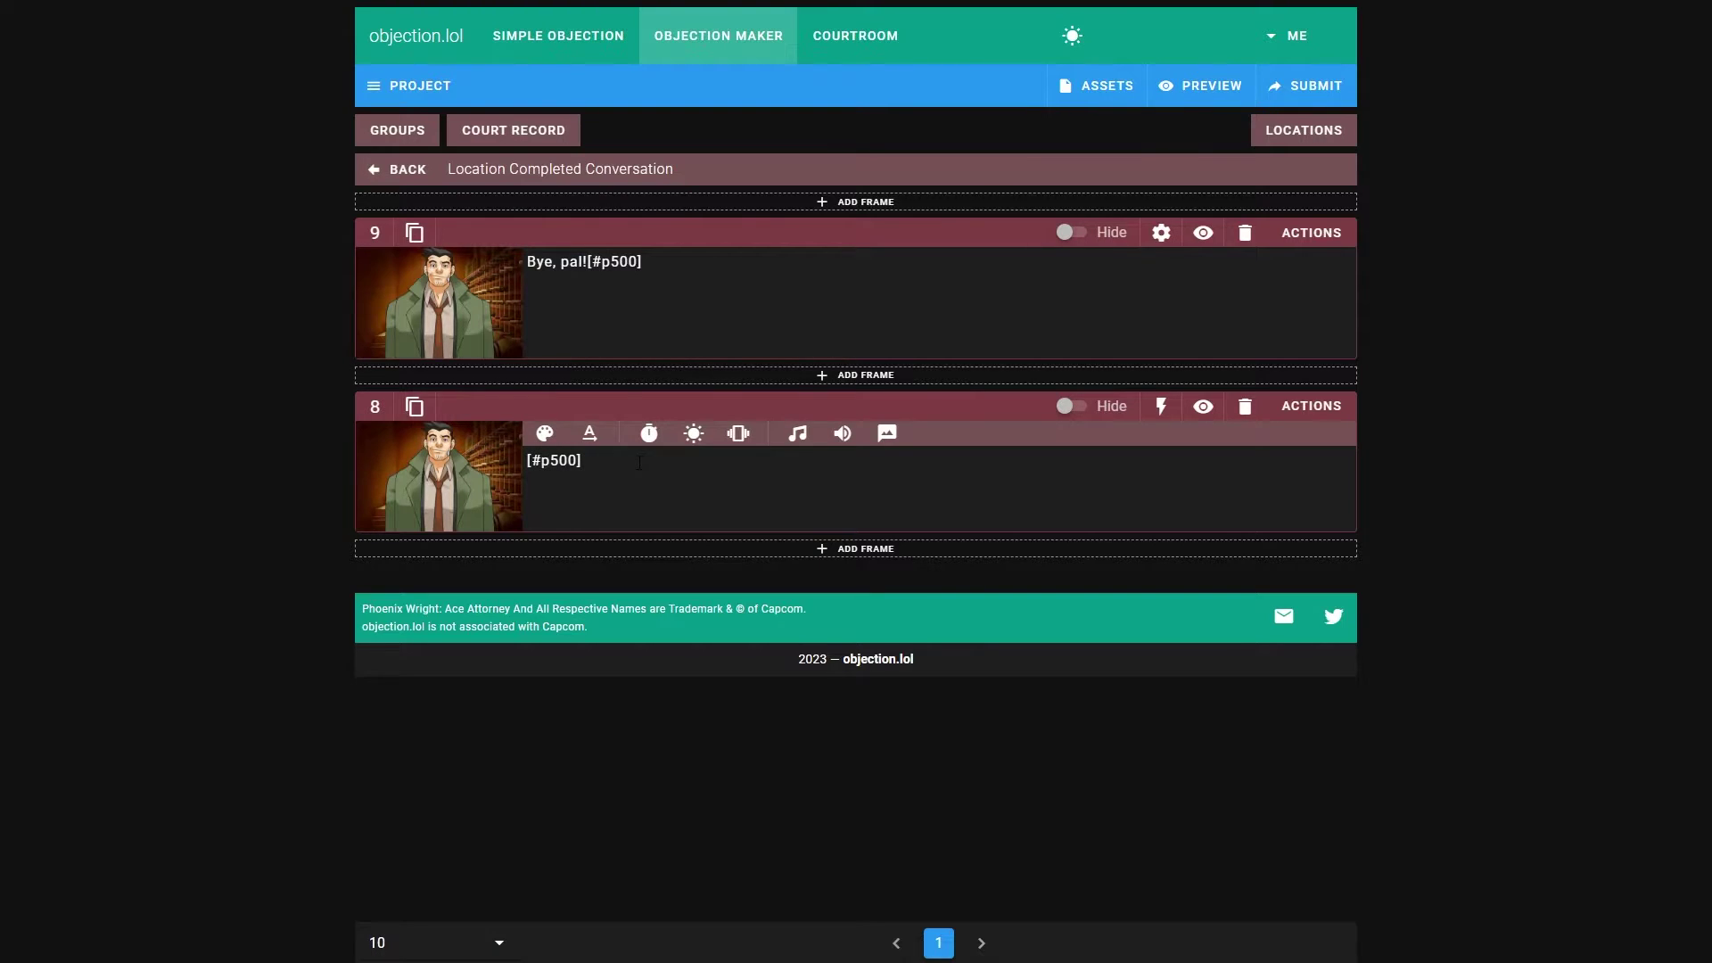
Append a [#bgms] stop-music tag to frame 8's text and open the Court Record
{"action": "left_click", "coordinate": [798, 434]}
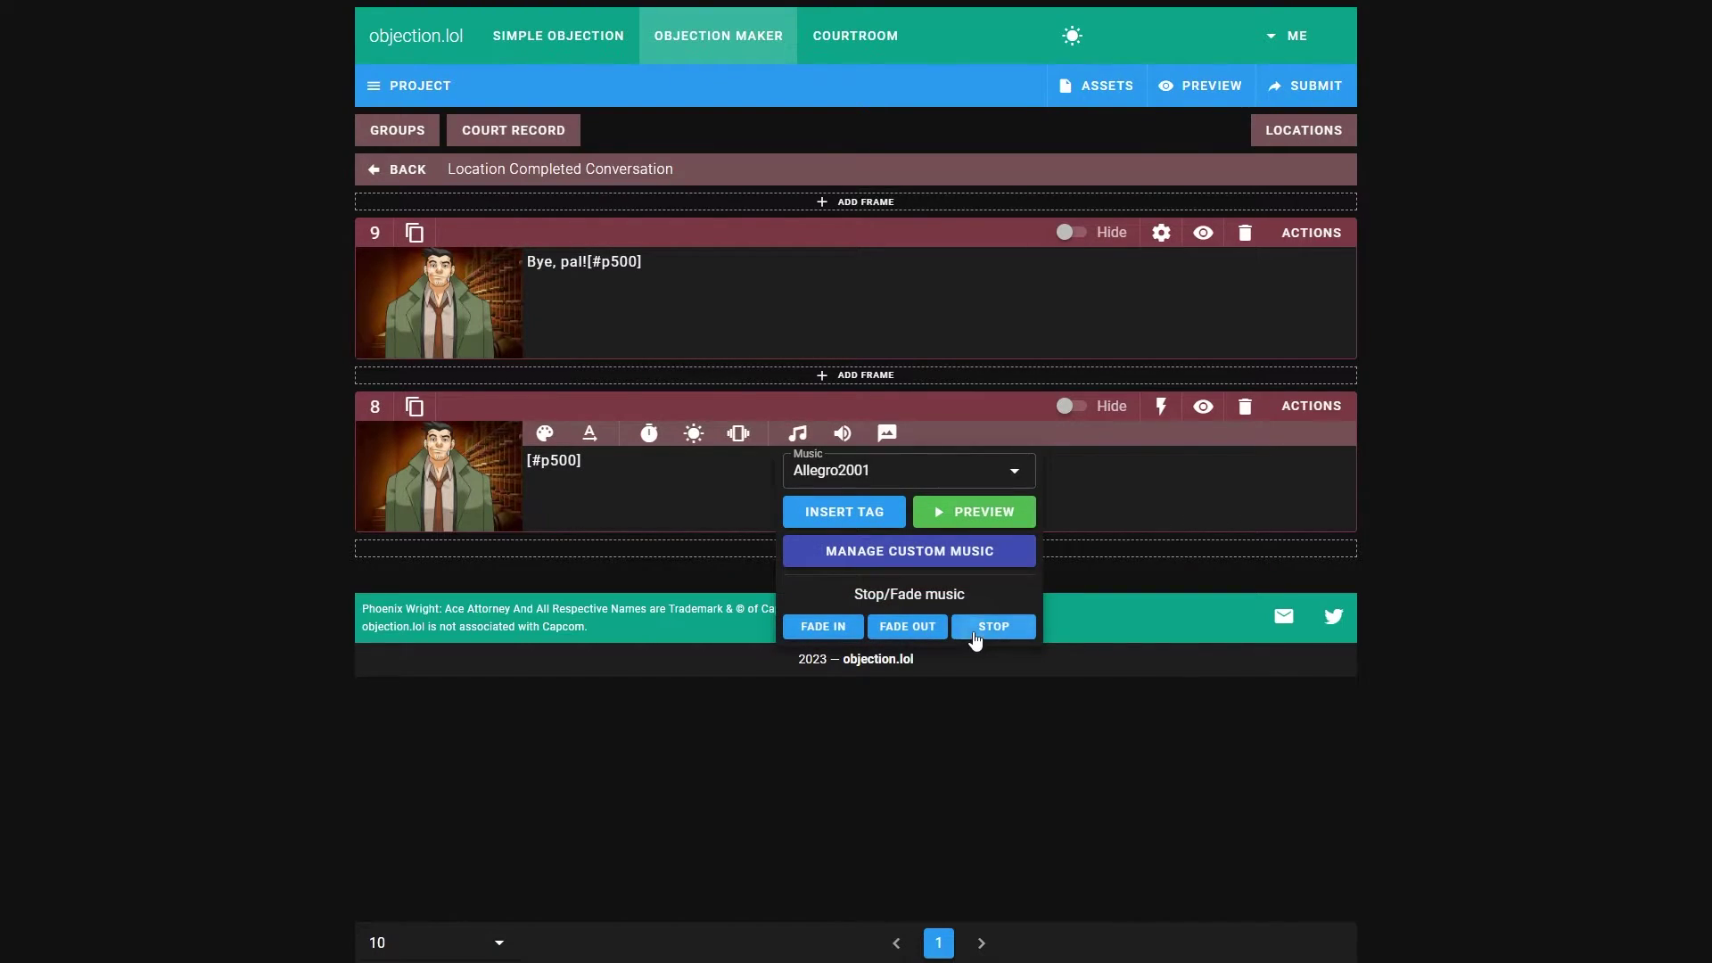
{"action": "left_click", "coordinate": [975, 628]}
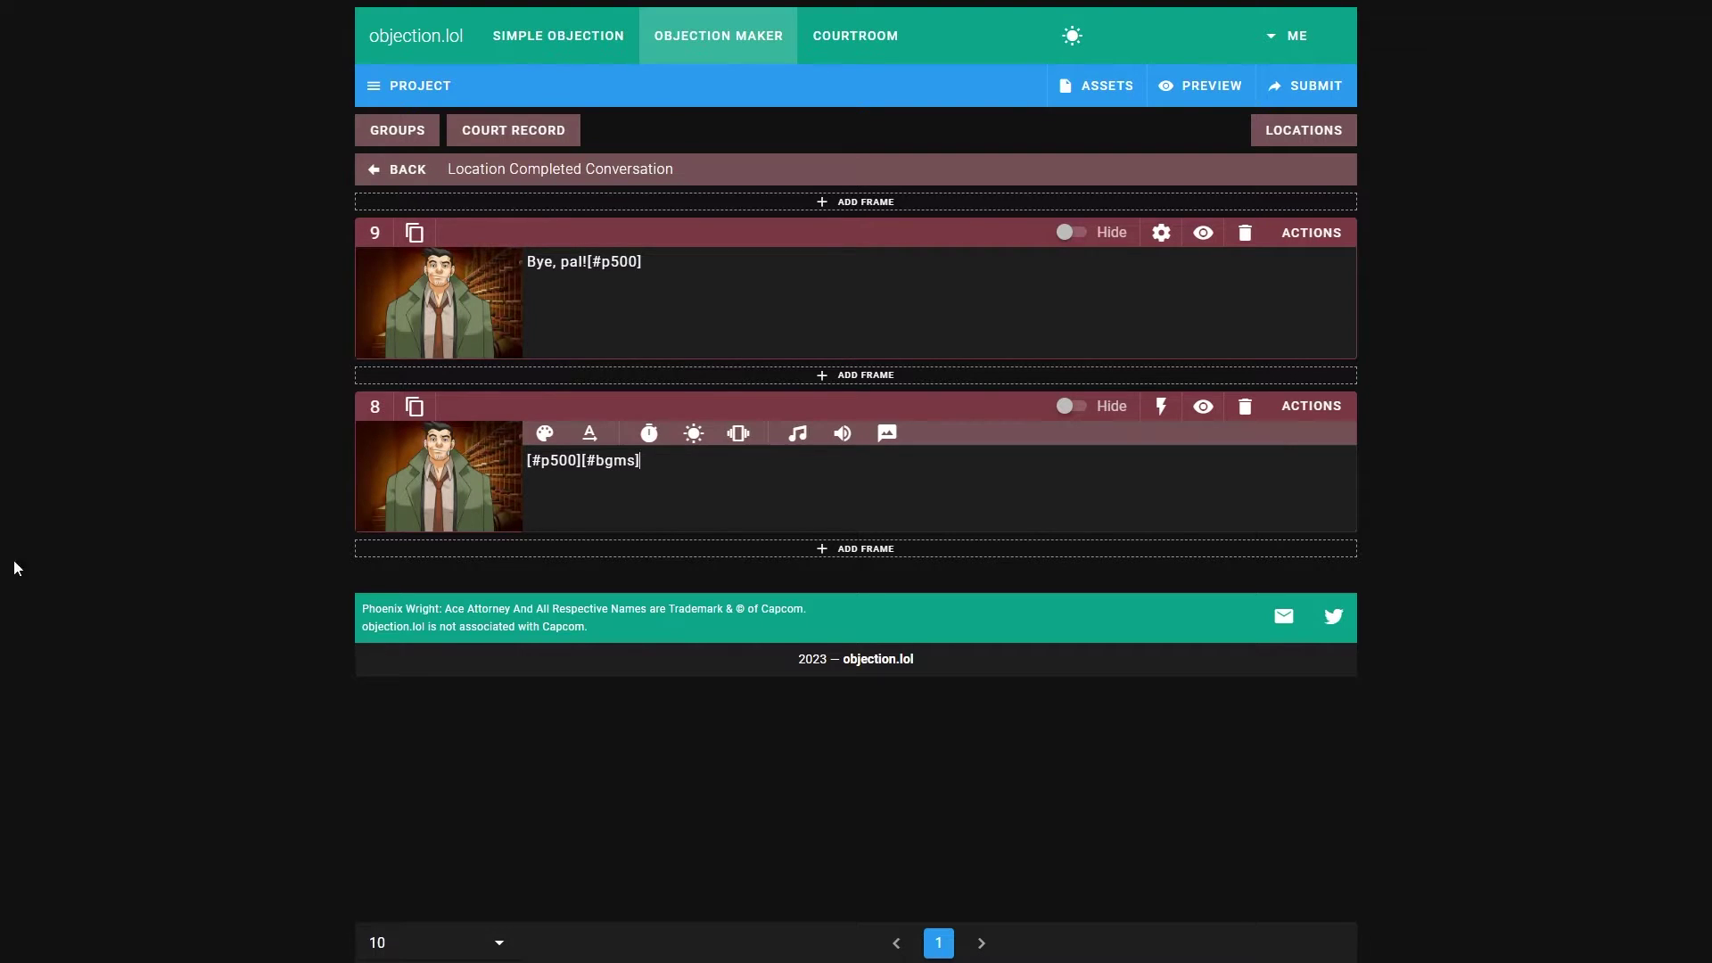
{"action": "left_click", "coordinate": [526, 130]}
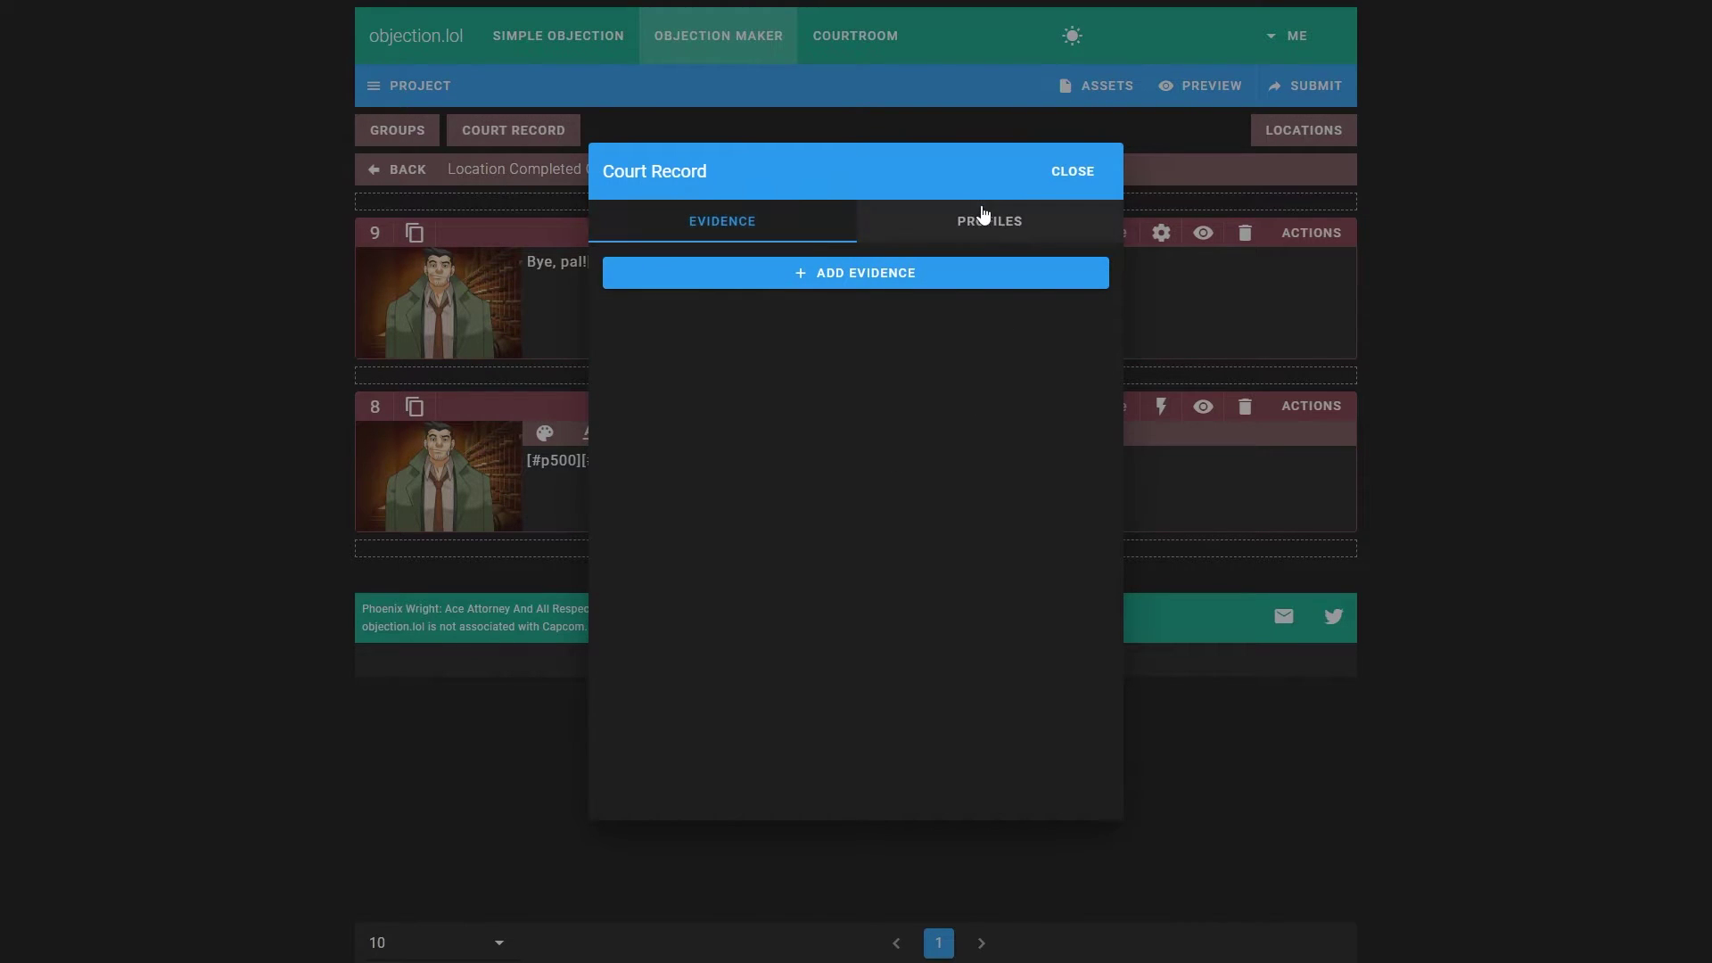
Add a new Evidence 1 entry in the Evidence tab, keeping its type as Image
{"action": "left_click", "coordinate": [972, 215]}
{"action": "left_click", "coordinate": [749, 221]}
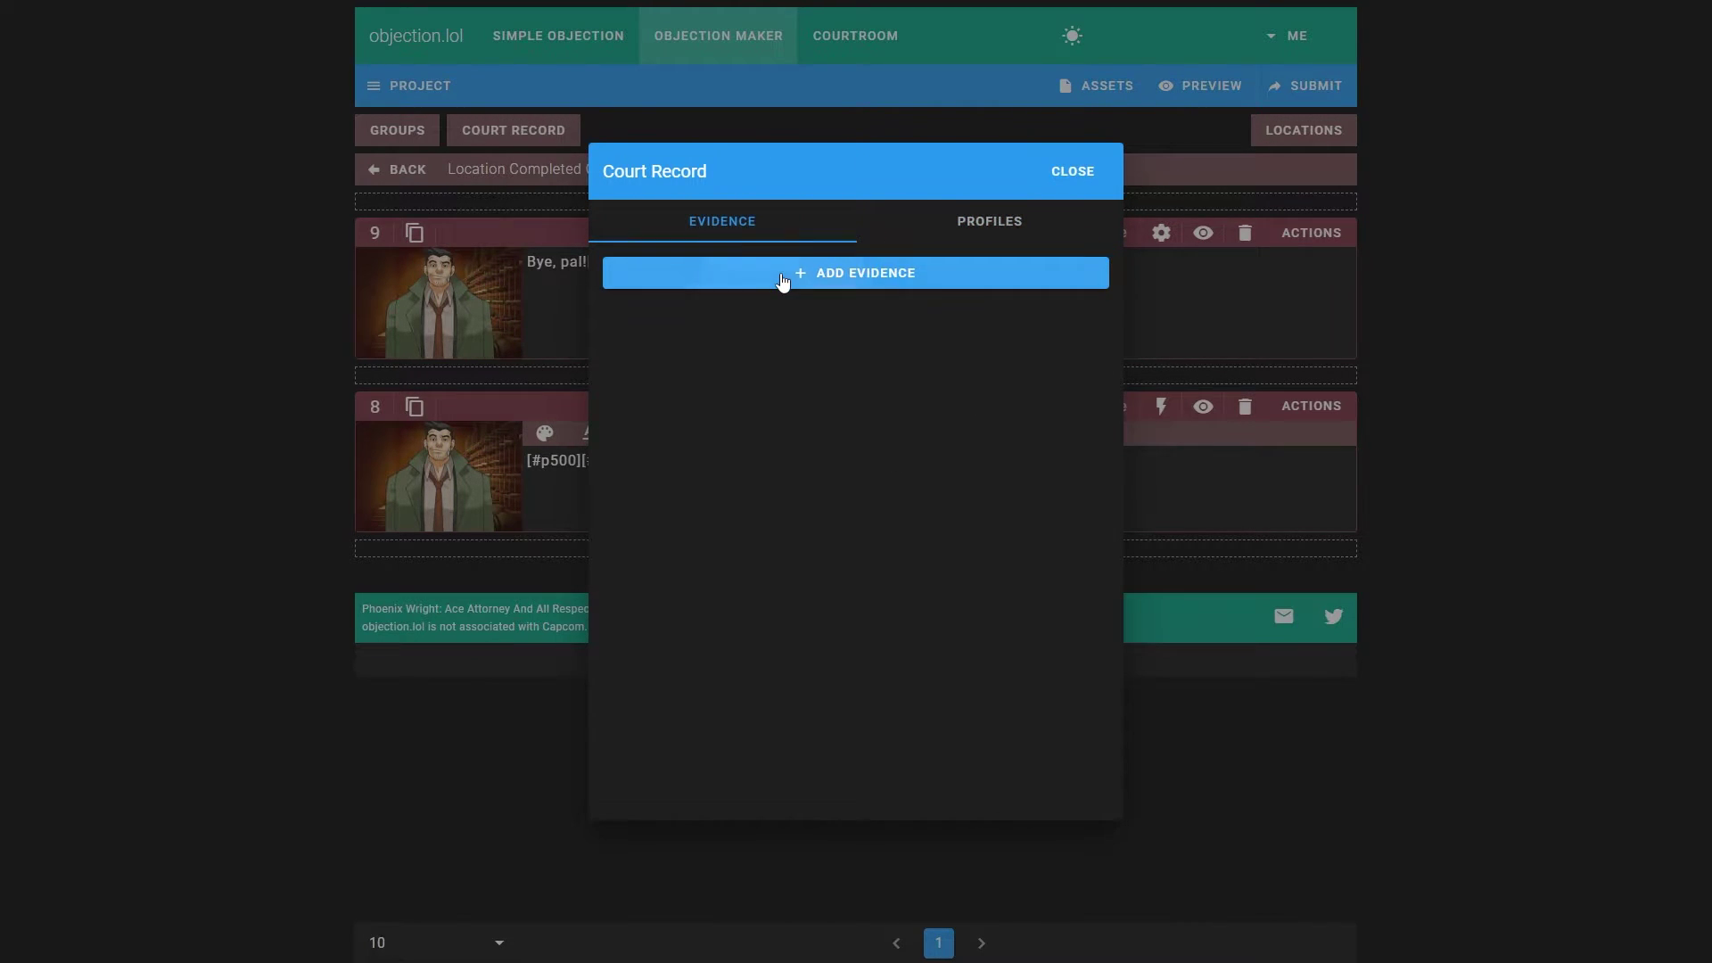
{"action": "left_click", "coordinate": [783, 279]}
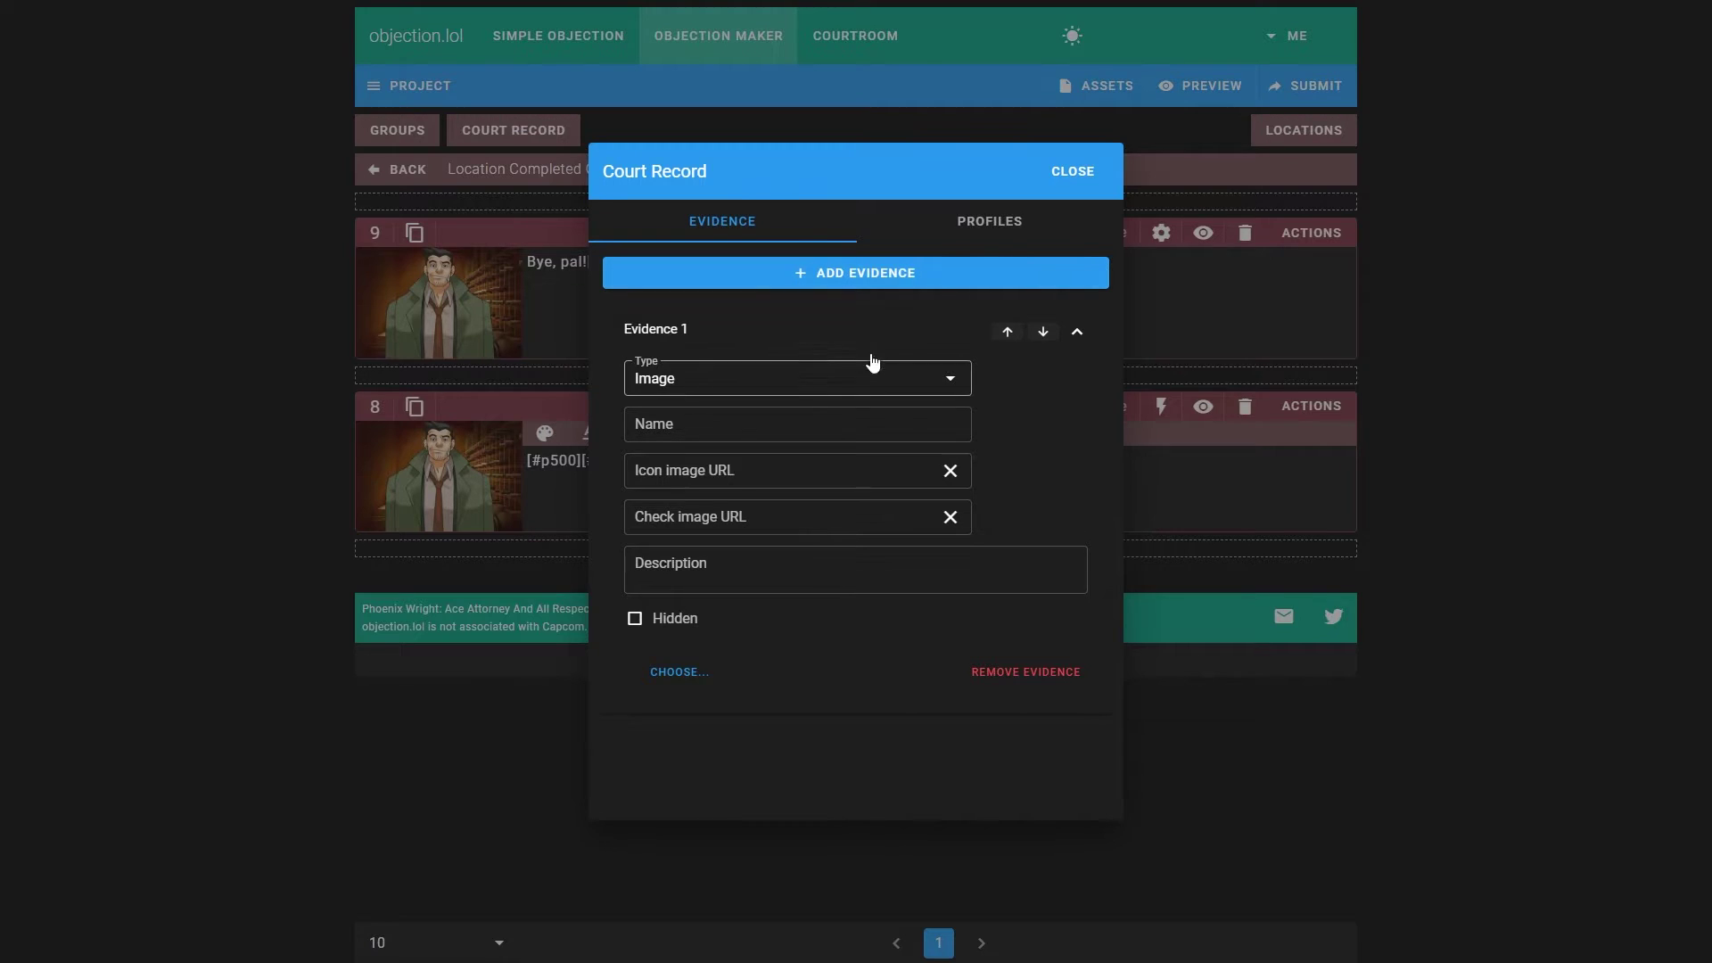
{"action": "left_click", "coordinate": [802, 378]}
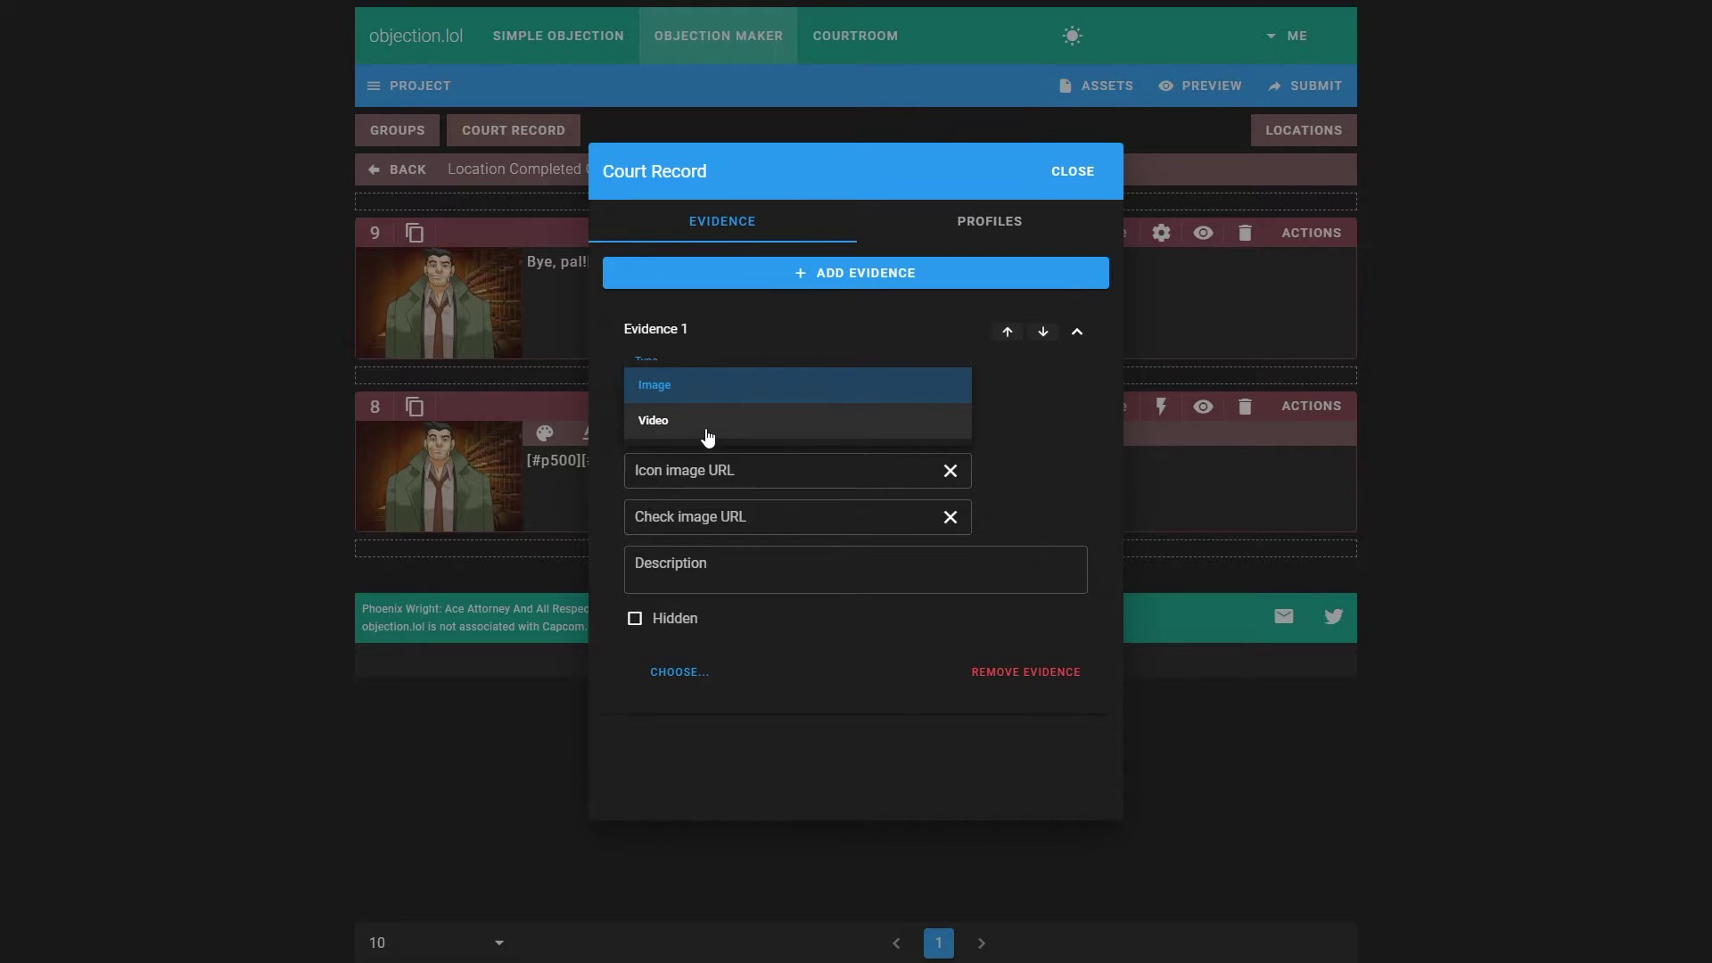
{"action": "left_click", "coordinate": [718, 385]}
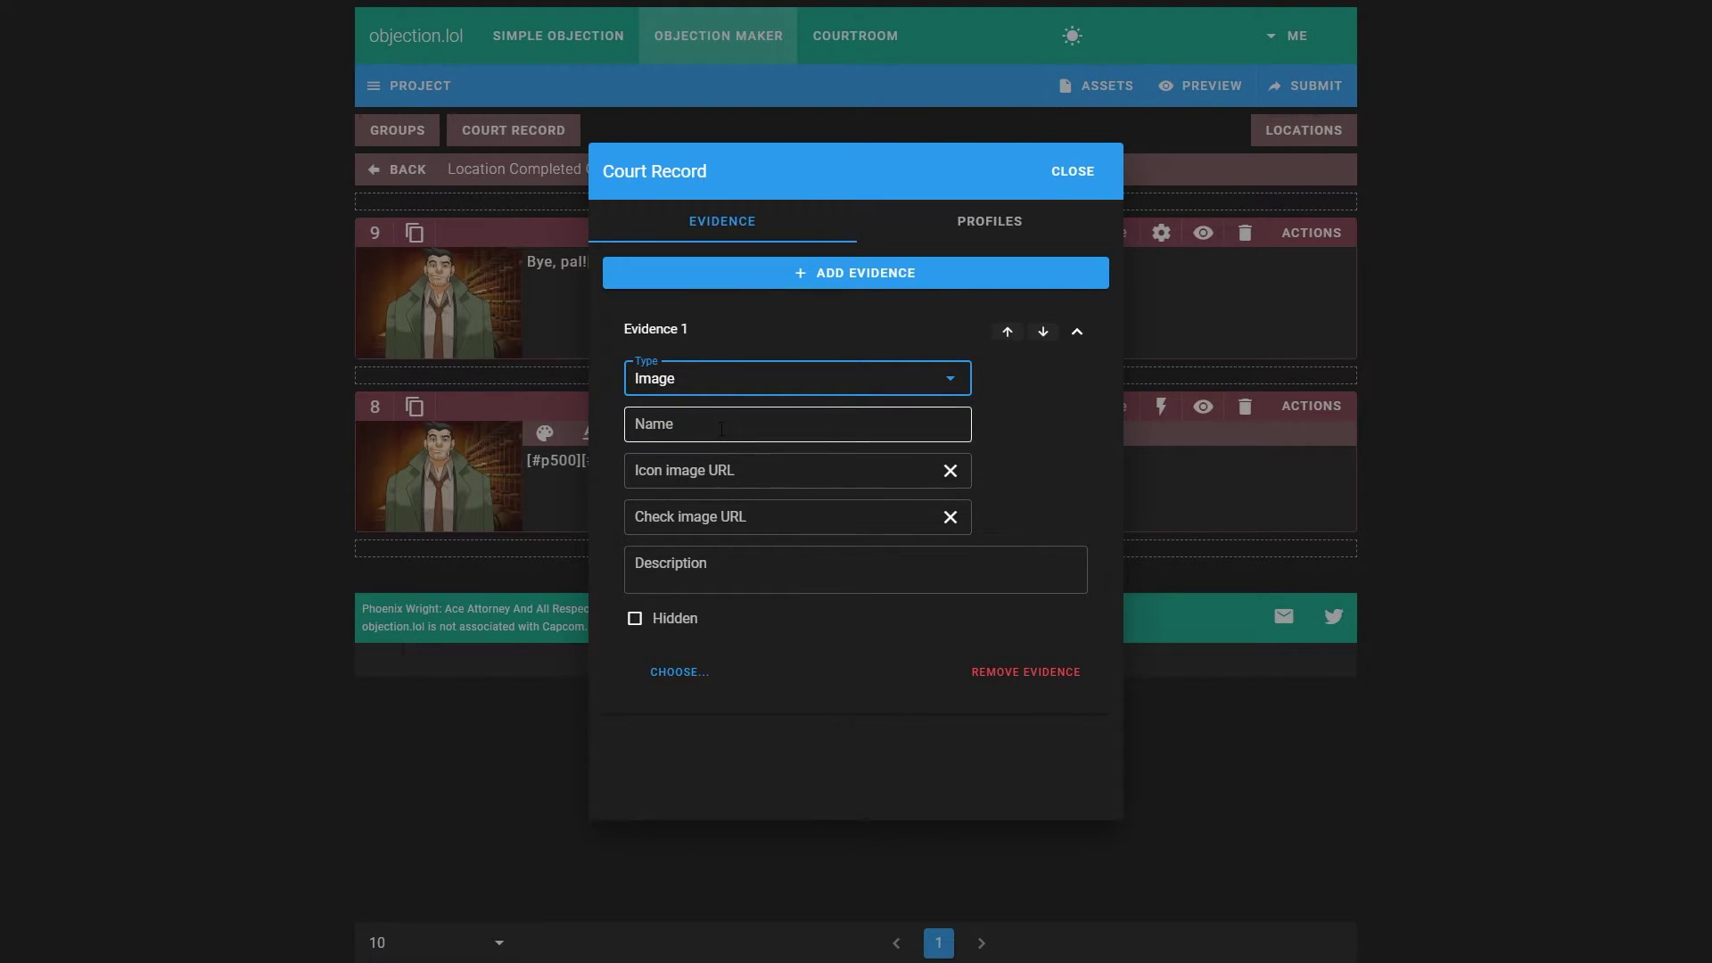
Leave the name, image URL and description fields empty and mark the evidence Hidden
{"action": "left_click", "coordinate": [714, 425]}
{"action": "left_click", "coordinate": [716, 472]}
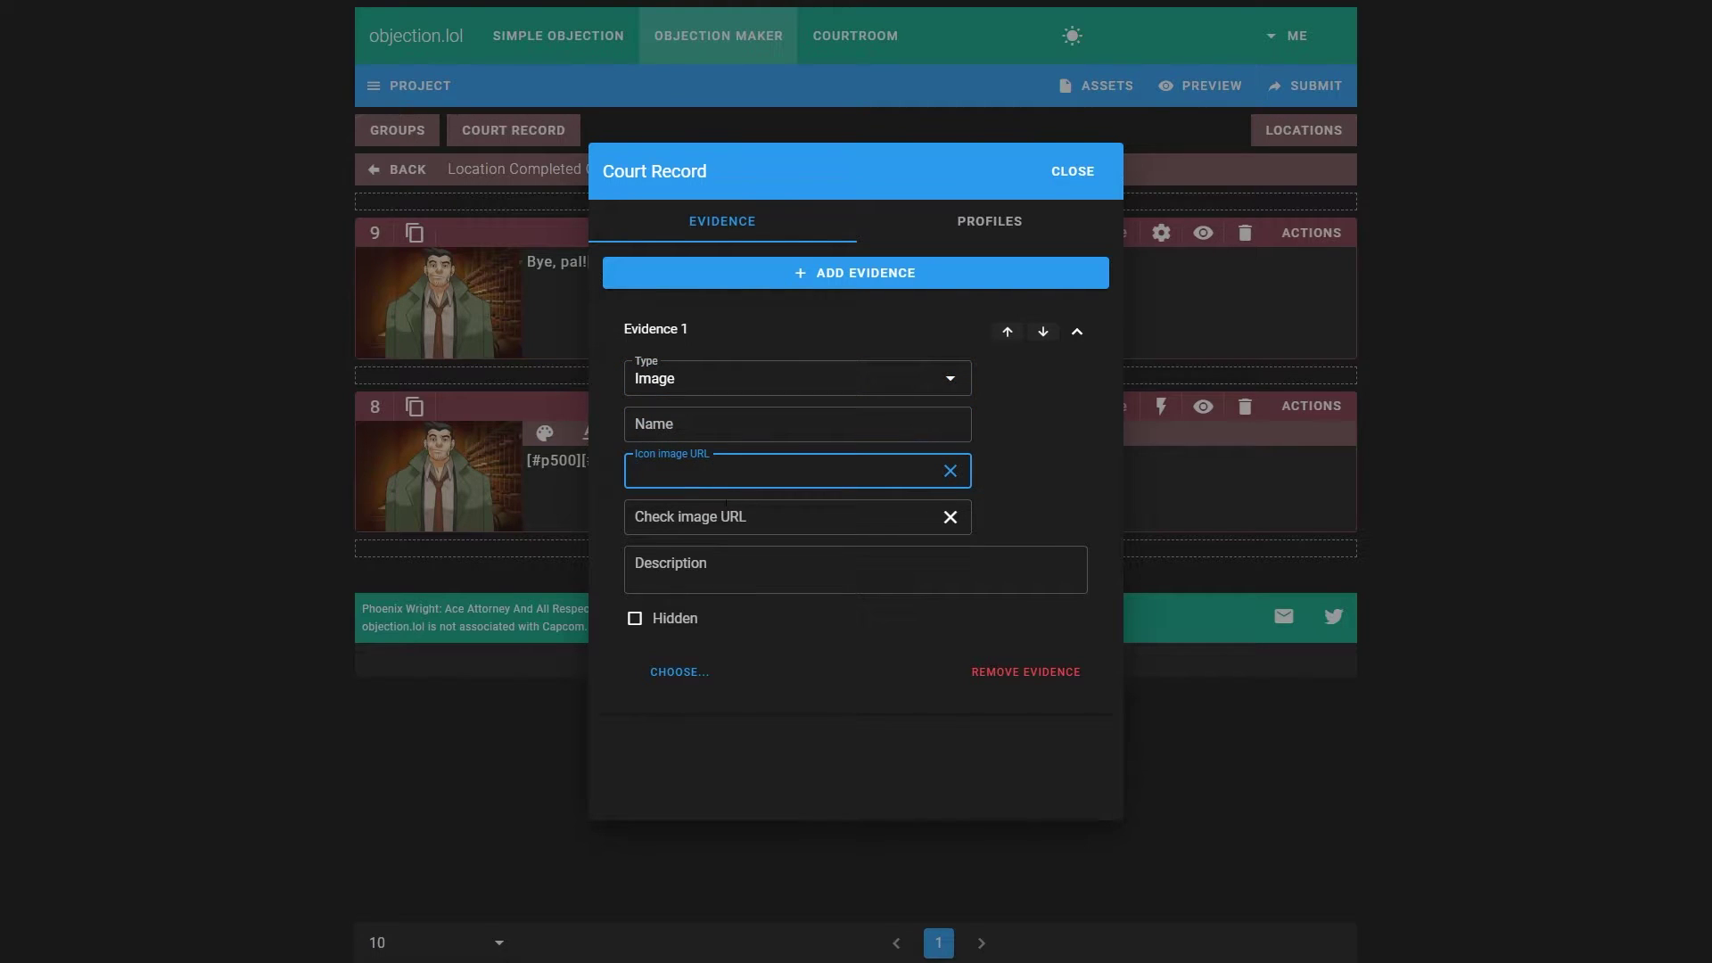
{"action": "left_click", "coordinate": [720, 517]}
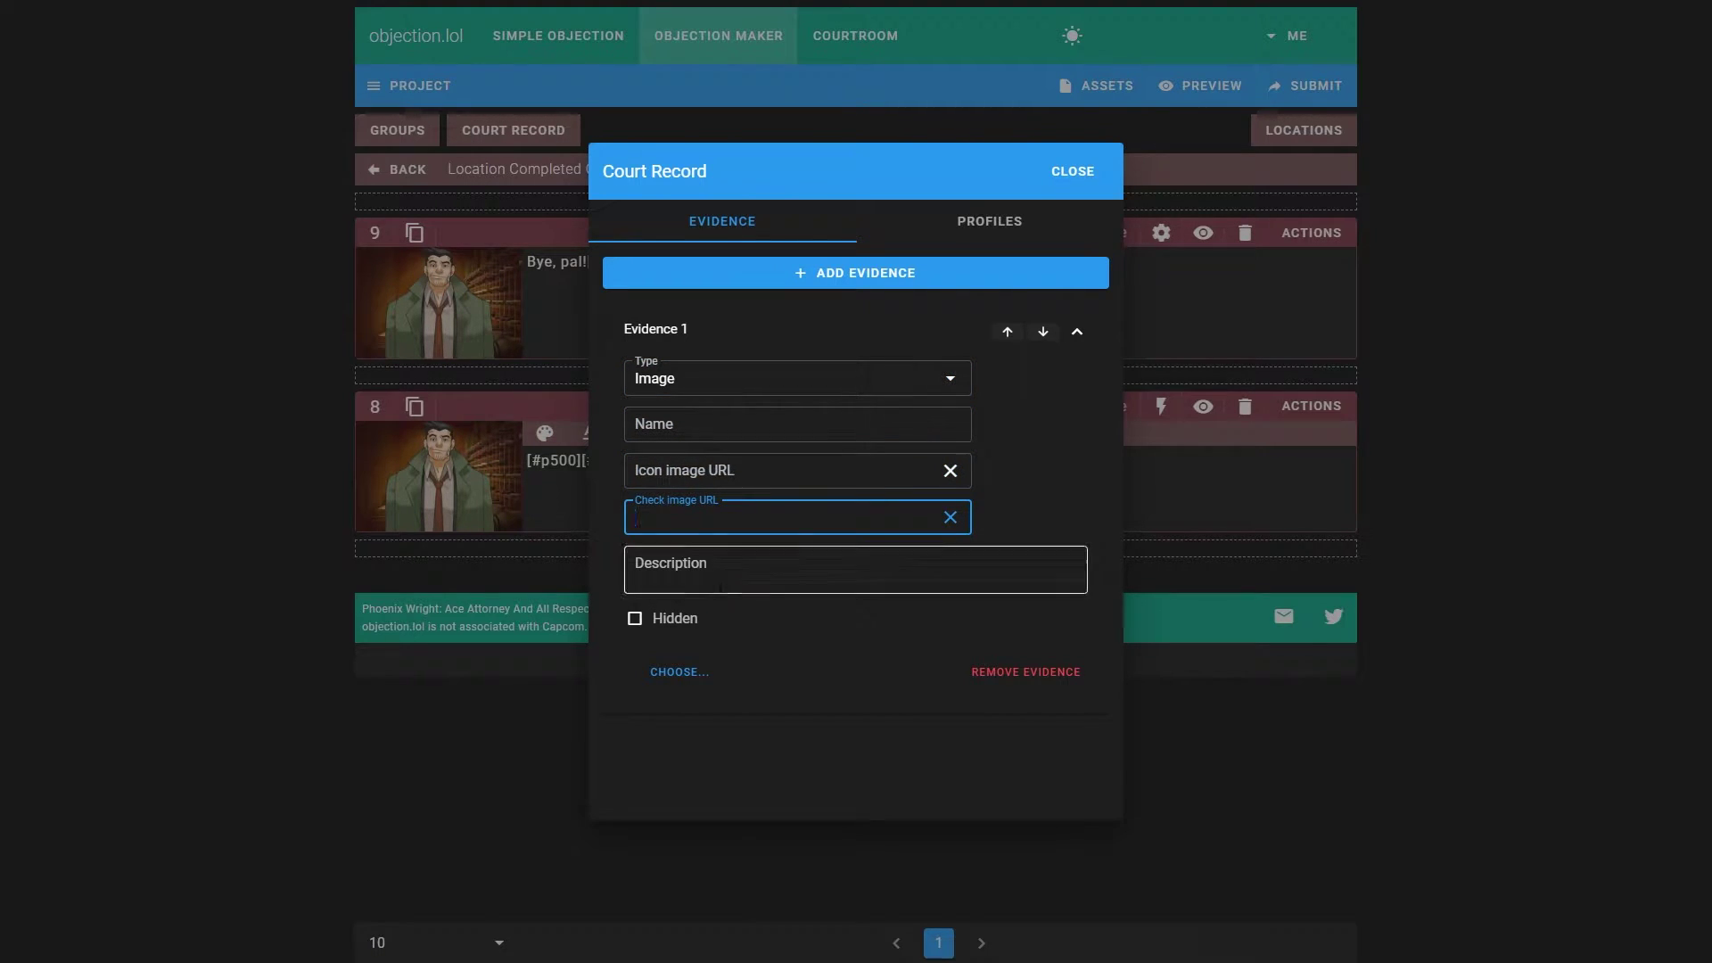
{"action": "left_click", "coordinate": [726, 557]}
{"action": "left_click", "coordinate": [635, 617]}
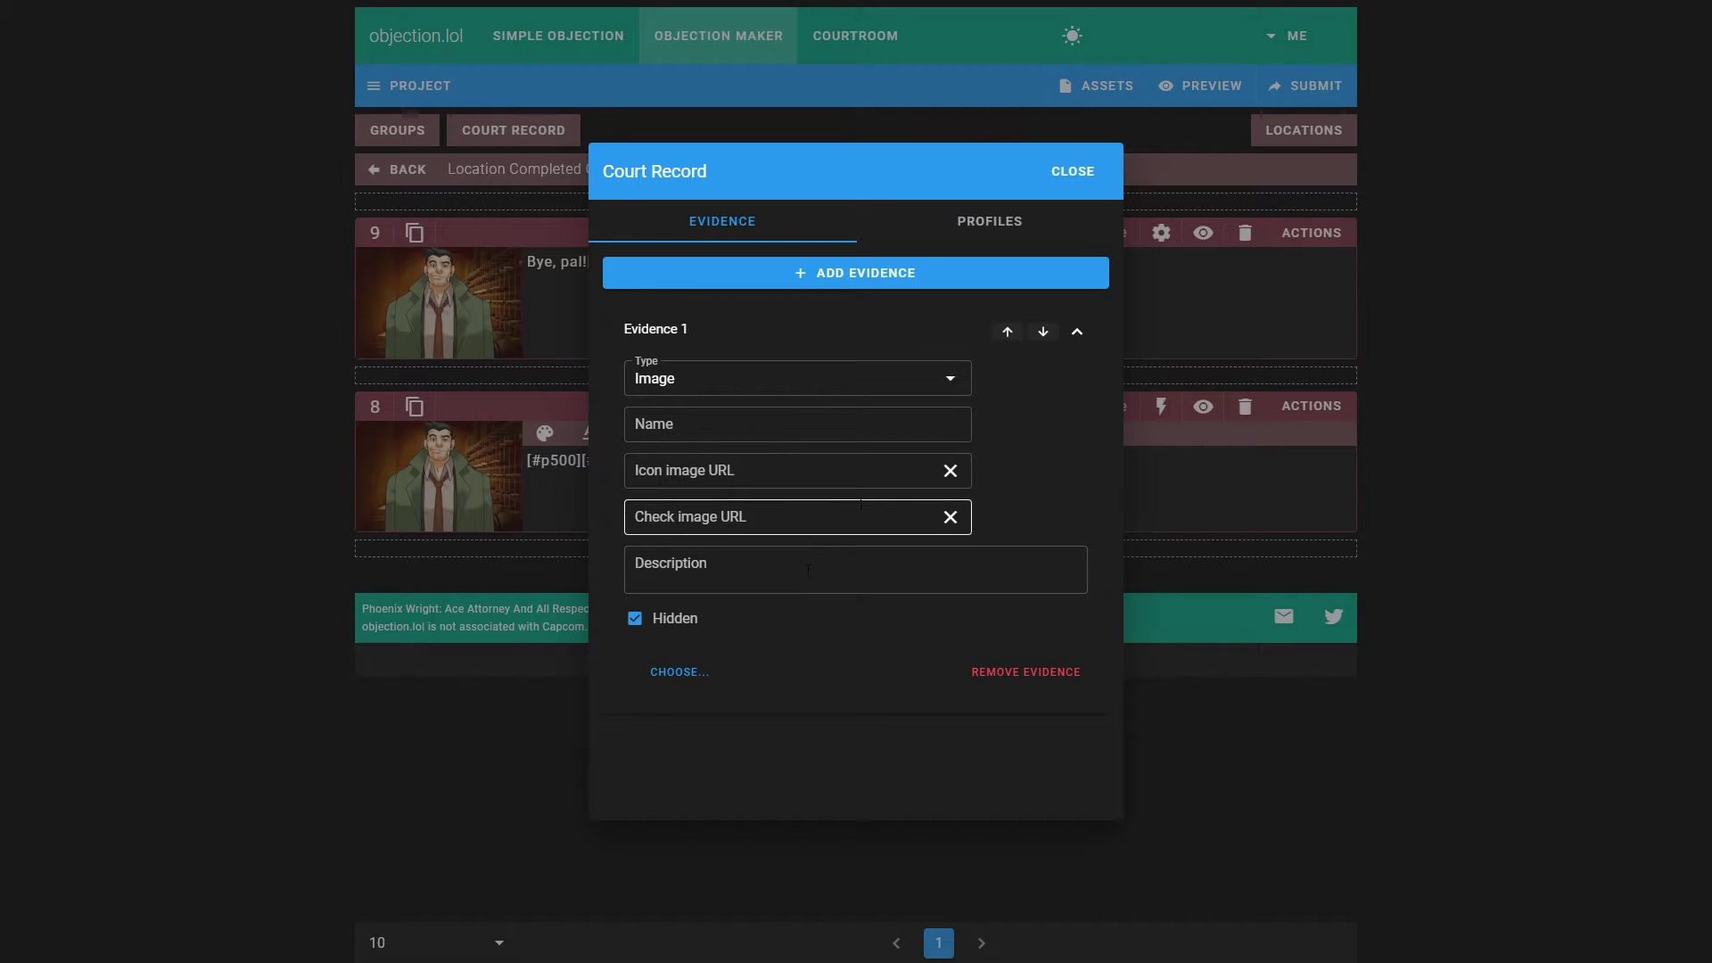
Browse the existing evidence list under CHOOSE... and close it without picking one
{"action": "left_click", "coordinate": [706, 672]}
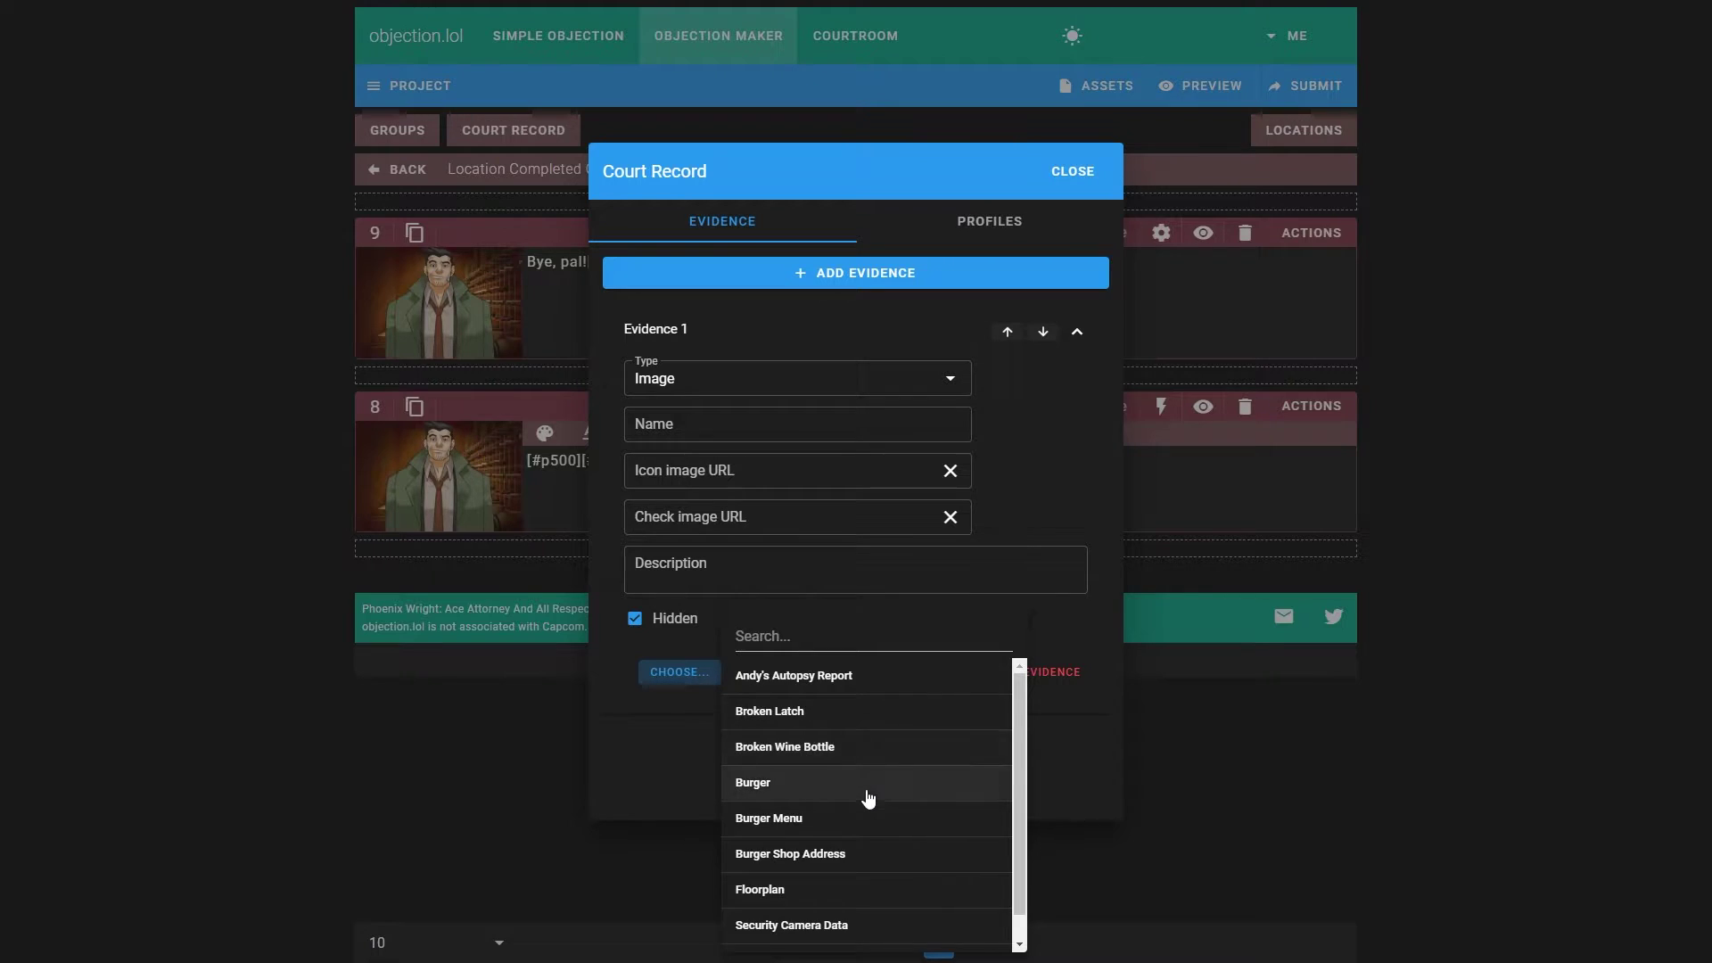
{"action": "scroll", "coordinate": [856, 807], "scroll_direction": "down", "scroll_amount": 1}
{"action": "scroll", "coordinate": [892, 749], "scroll_direction": "up", "scroll_amount": 1}
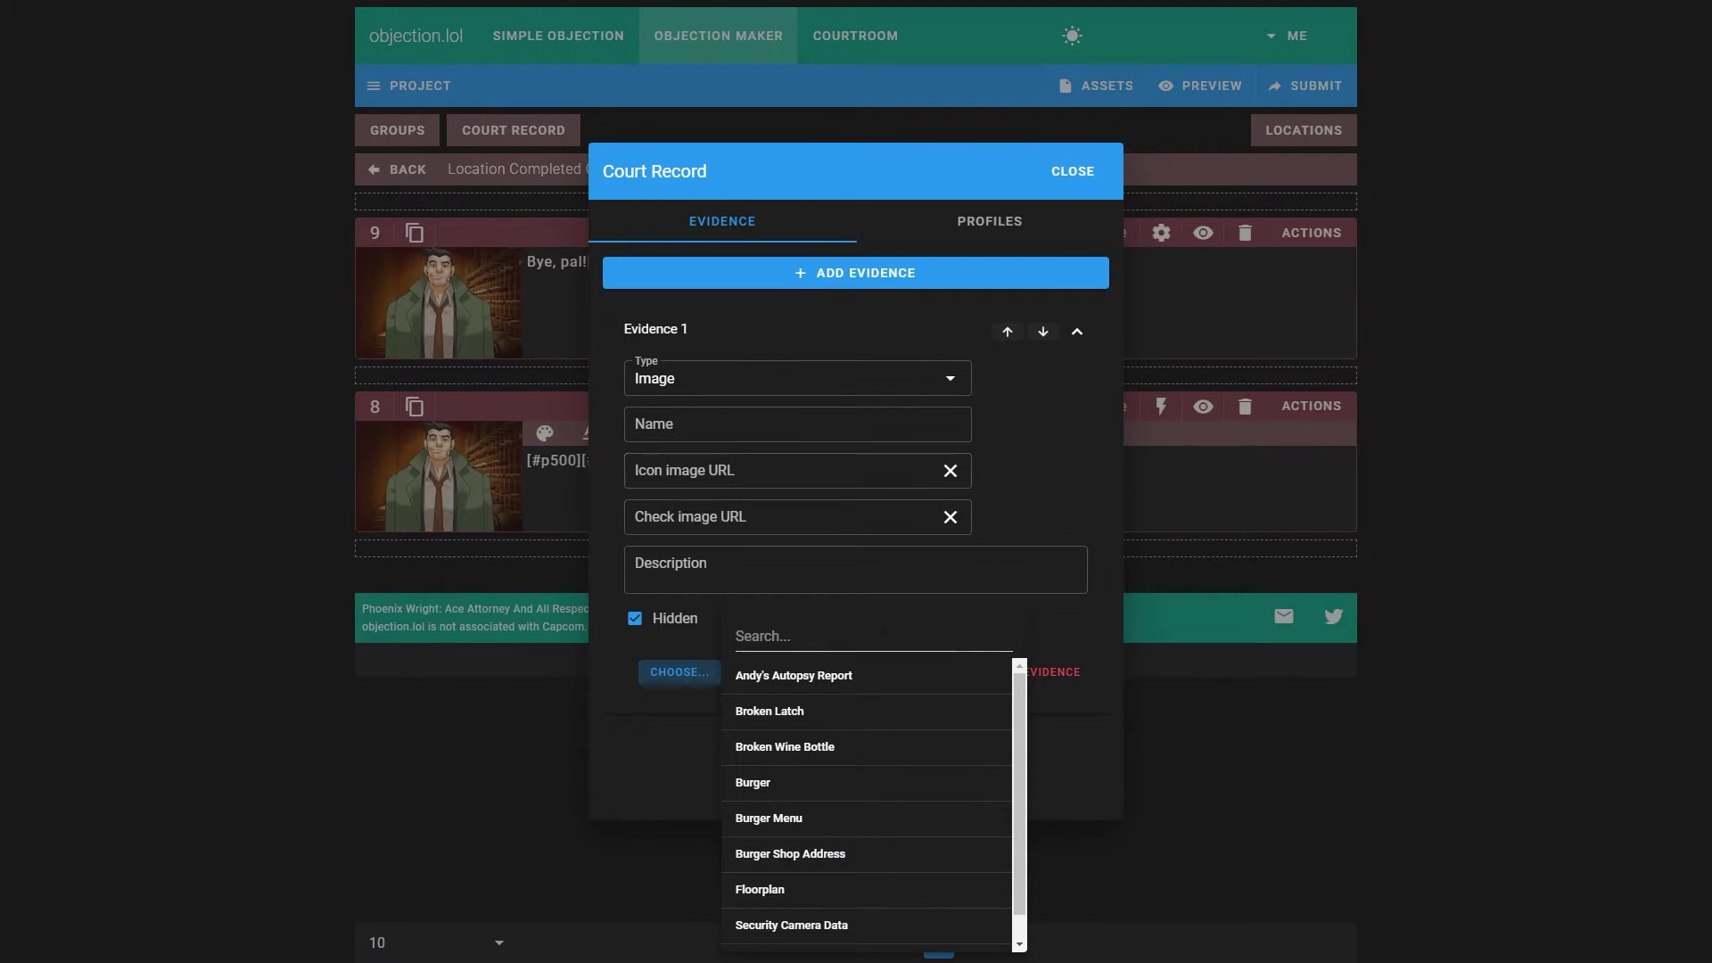
{"action": "left_click", "coordinate": [679, 757]}
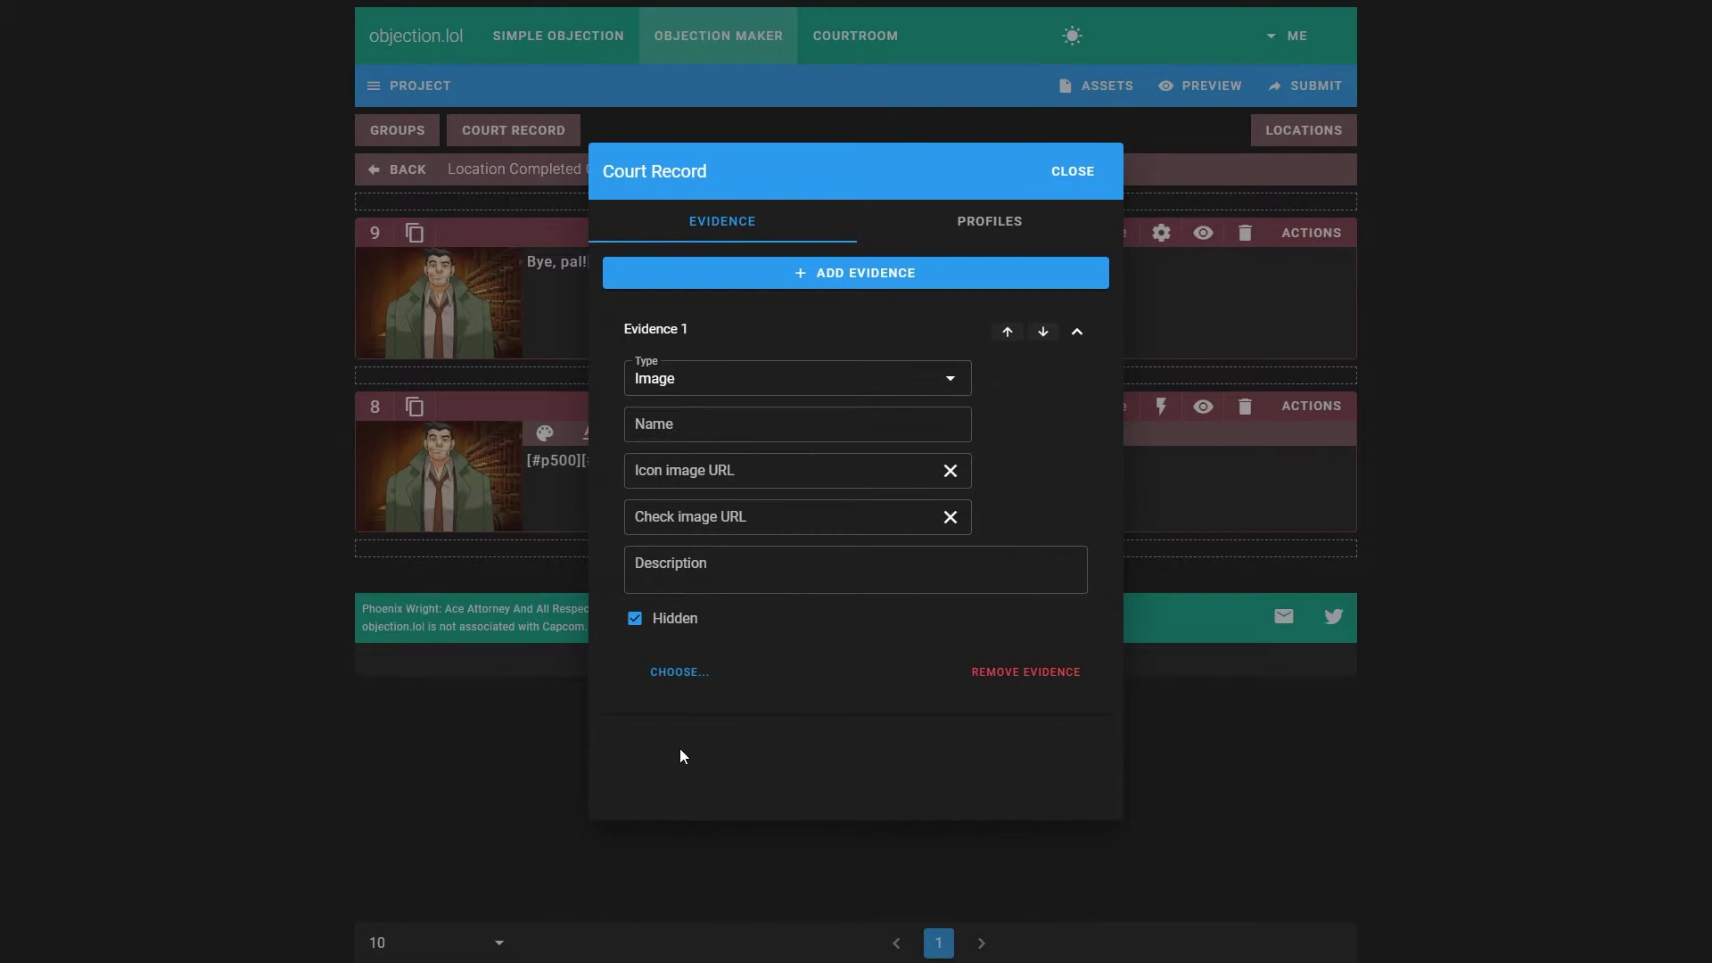